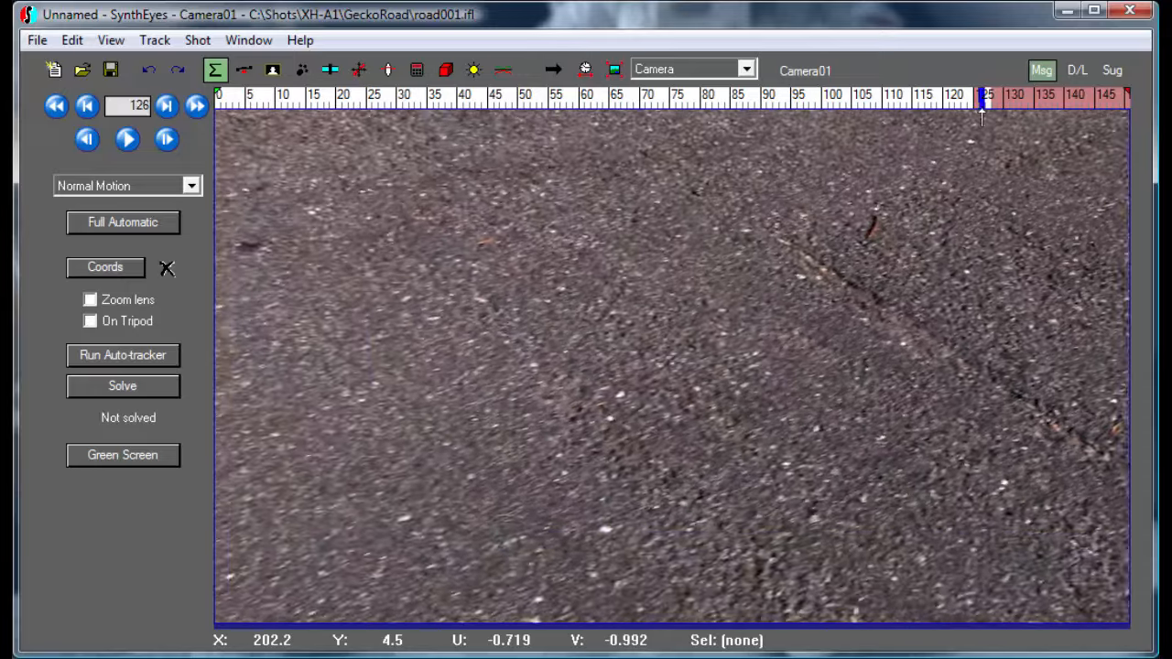
Run the full automatic track and solve on the road shot and accept the result.
left_click(123, 229)
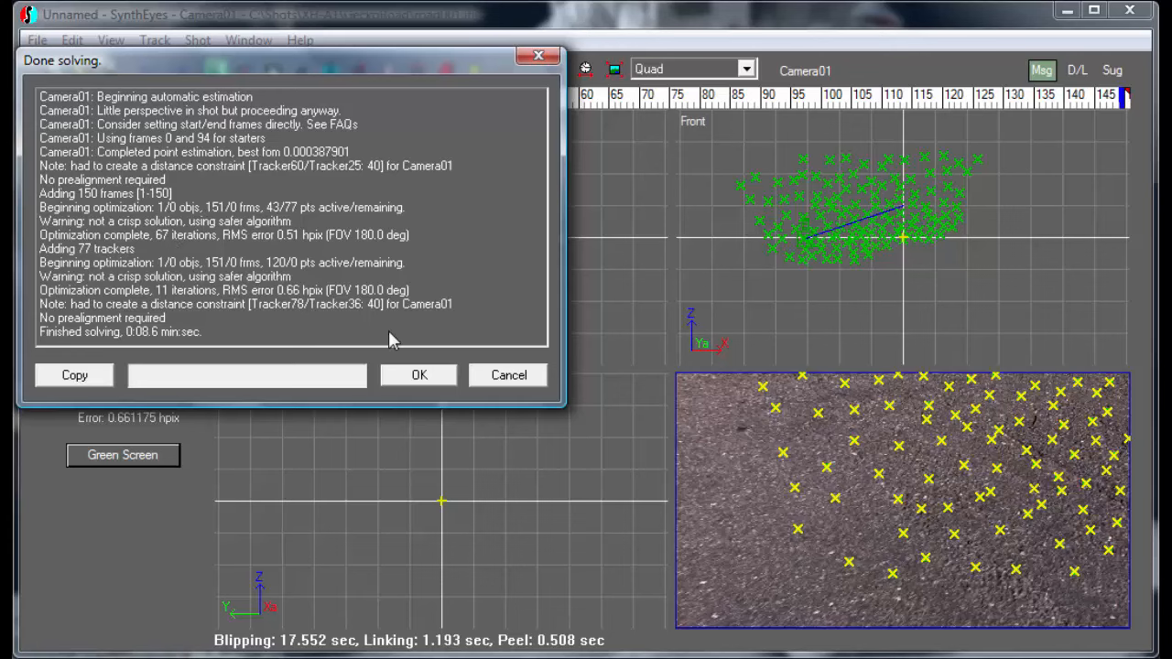
left_click(419, 378)
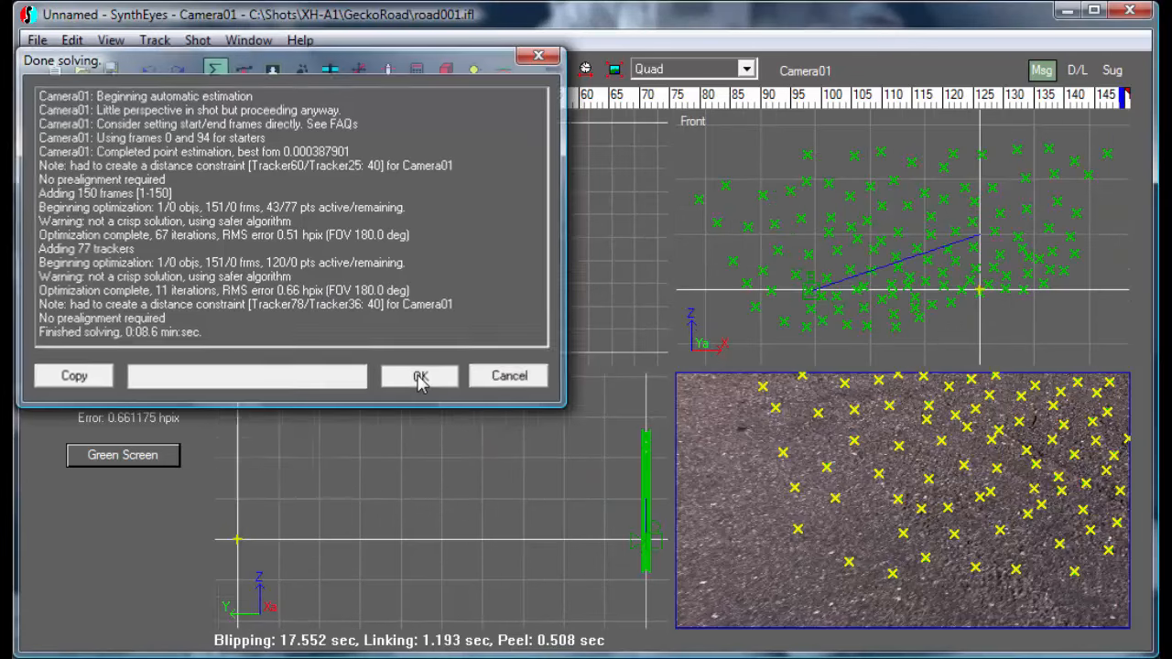
middle_click_drag(424, 287, 419, 161)
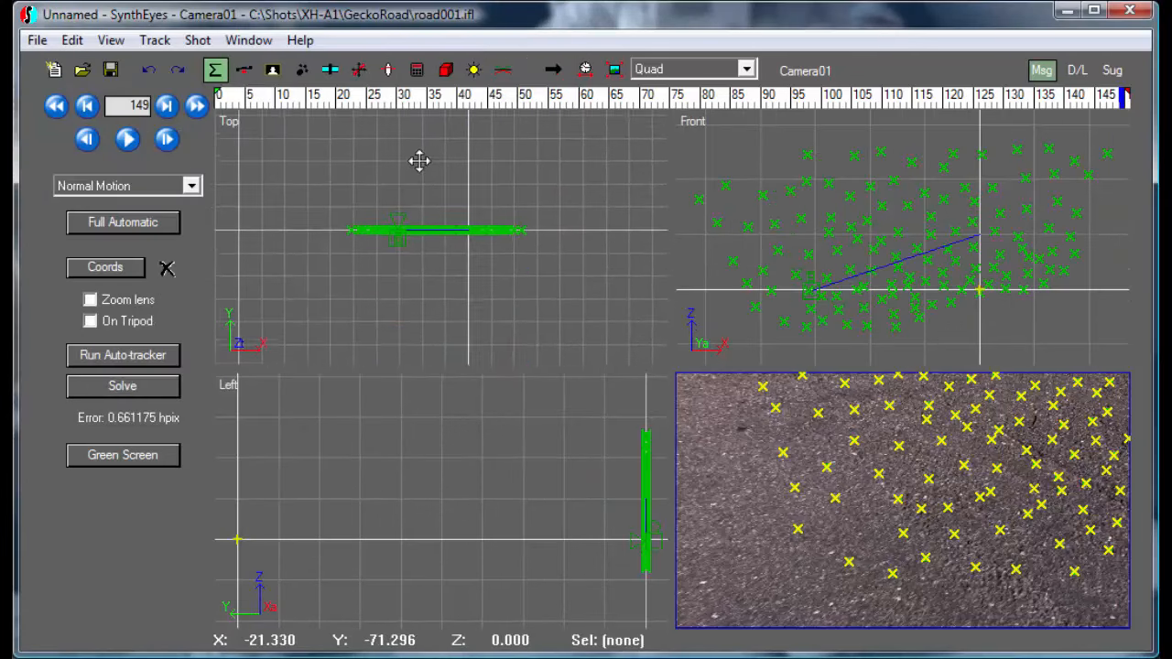
middle_click_drag(523, 486, 324, 483)
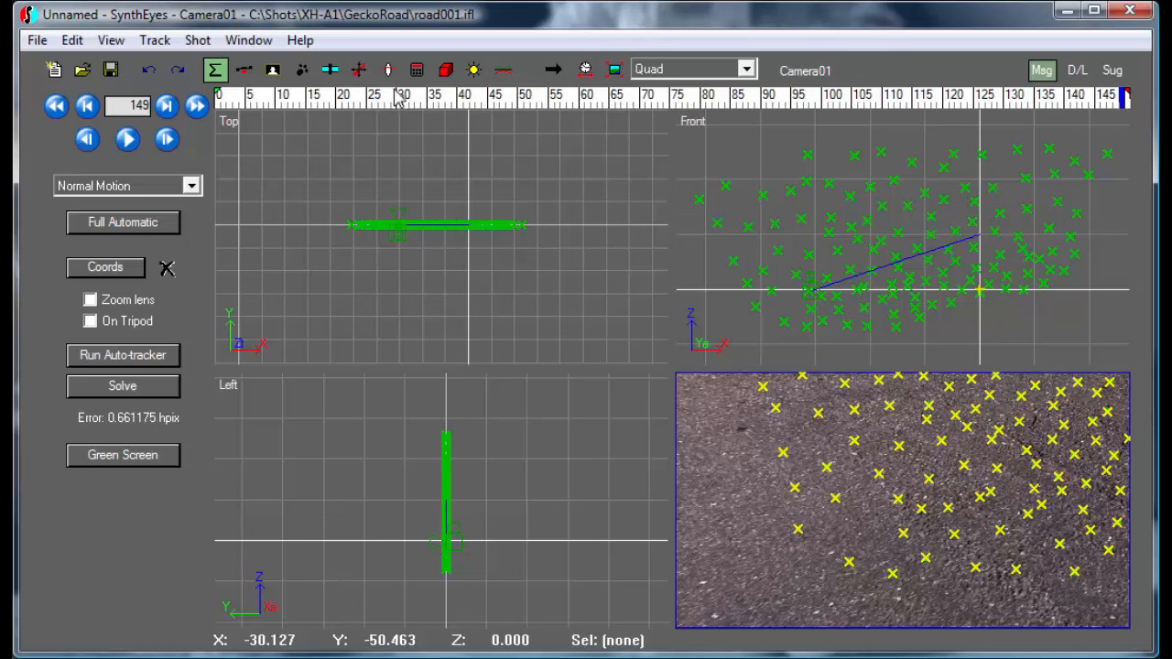
Check the solved lens field of view and clear the existing camera solution.
left_click(388, 70)
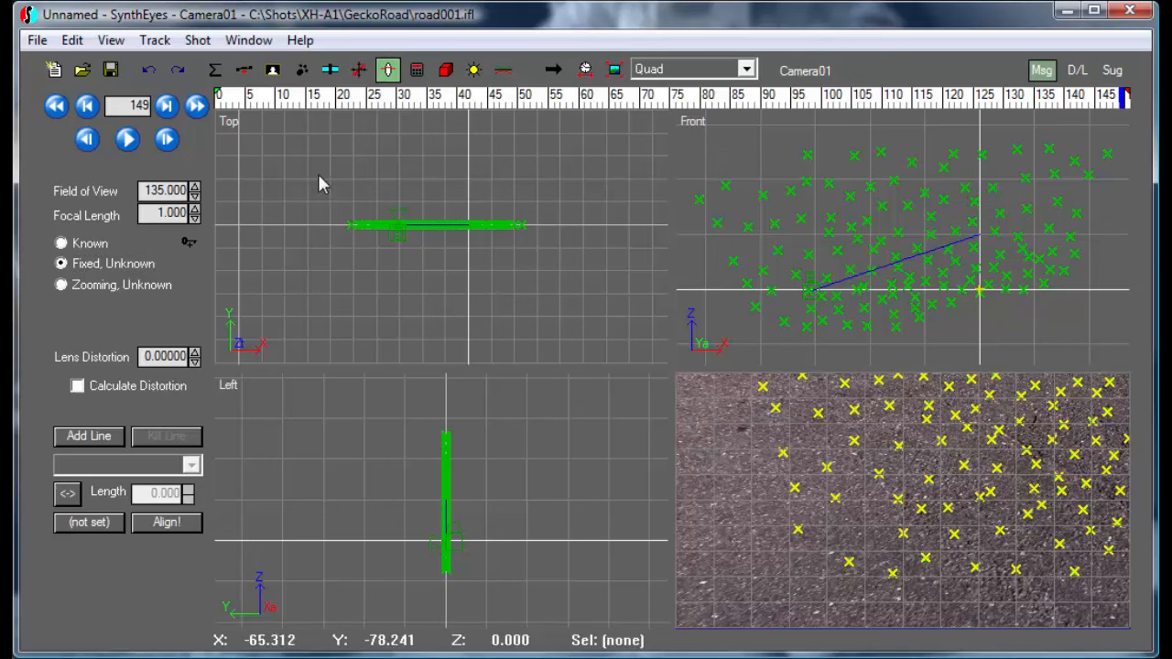
left_click(417, 71)
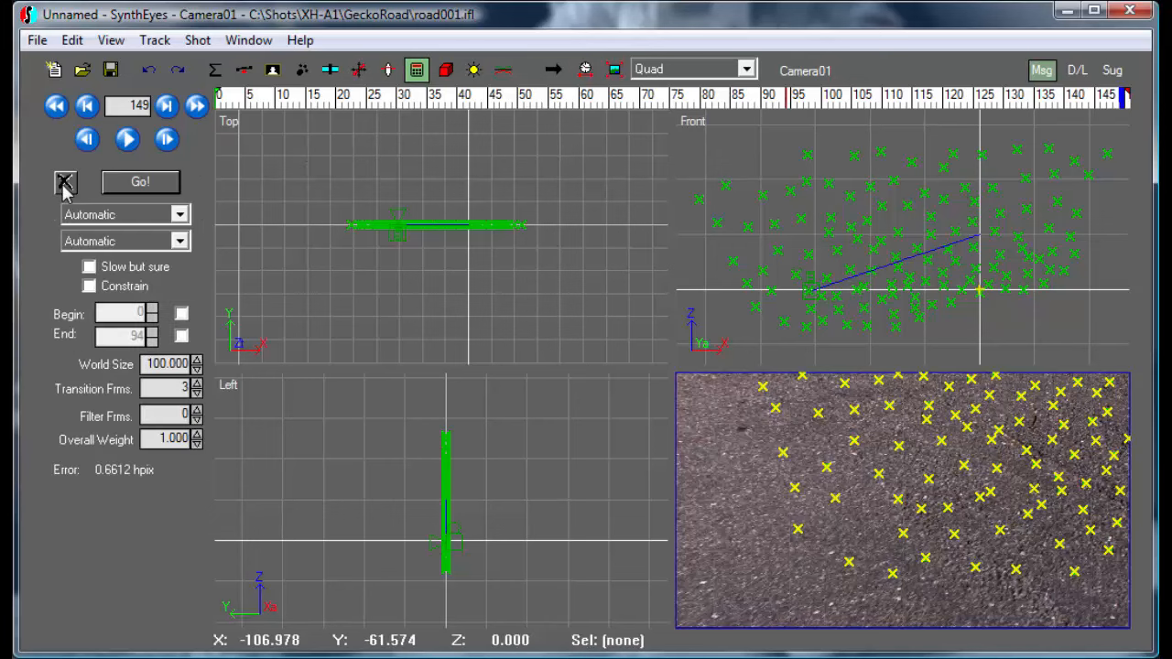
left_click(65, 181)
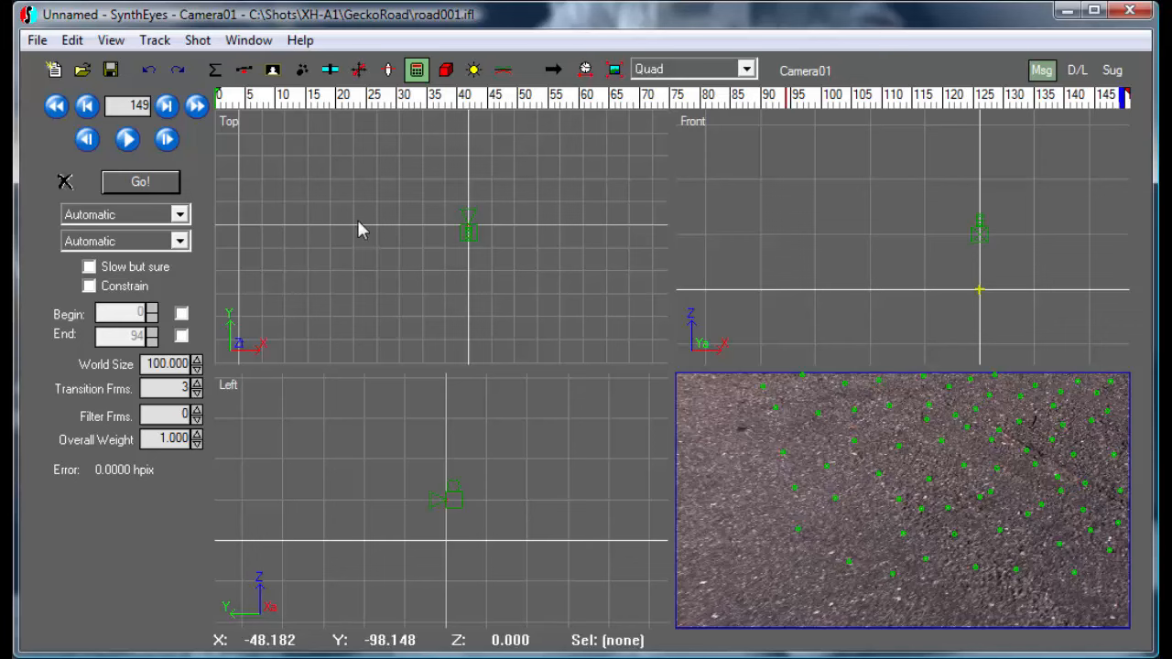
Set the lens field of view at frame 0 to 73.075 and mark the lens as Known.
left_click(388, 70)
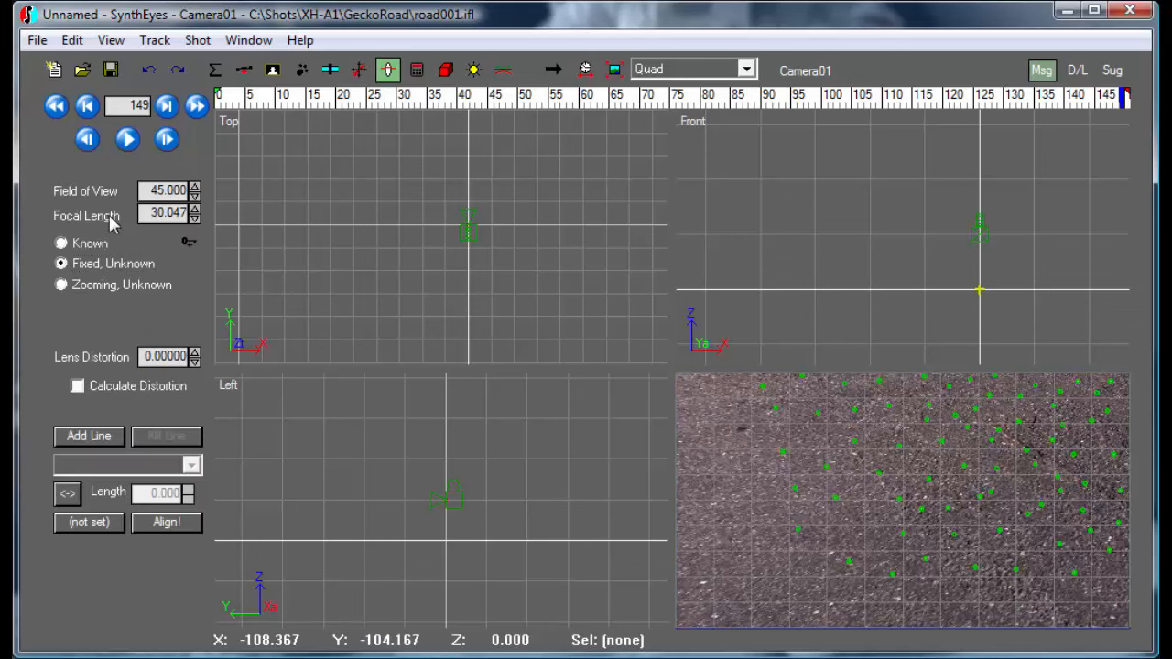
left_click(53, 105)
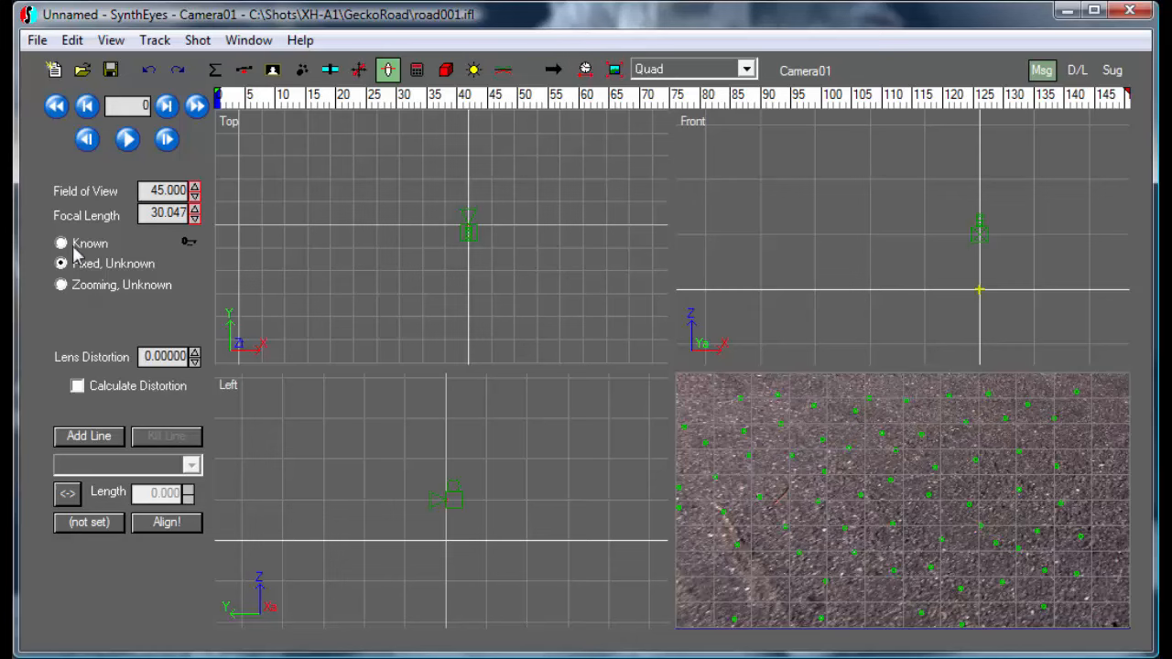
left_click_drag(195, 196, 195, 114)
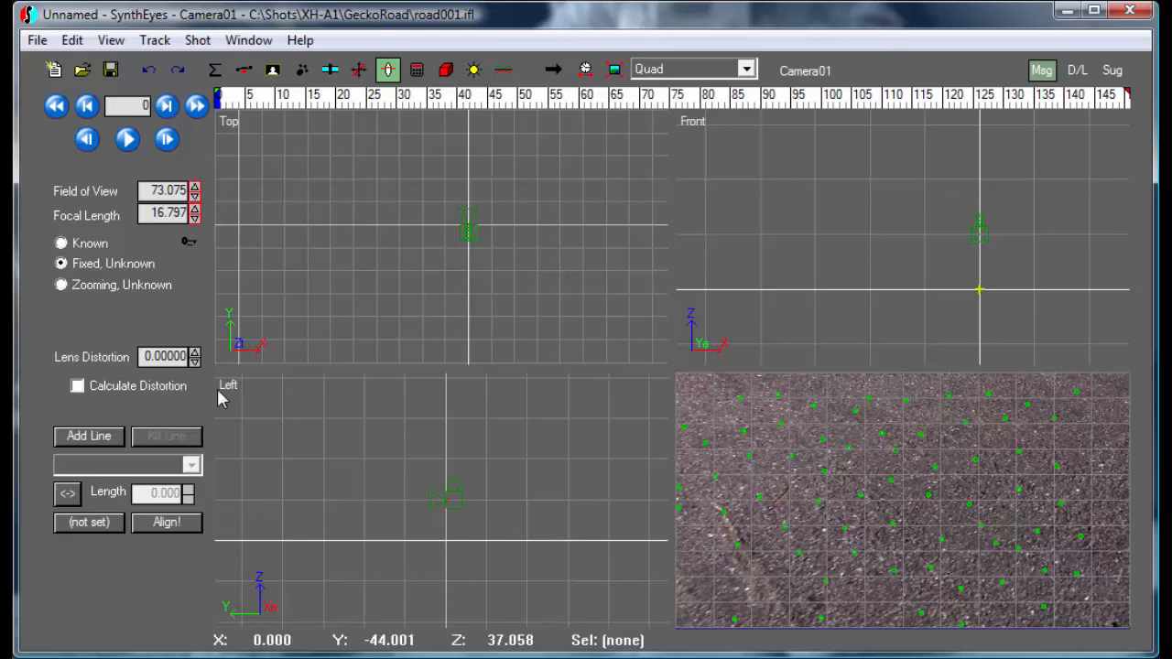
left_click(61, 243)
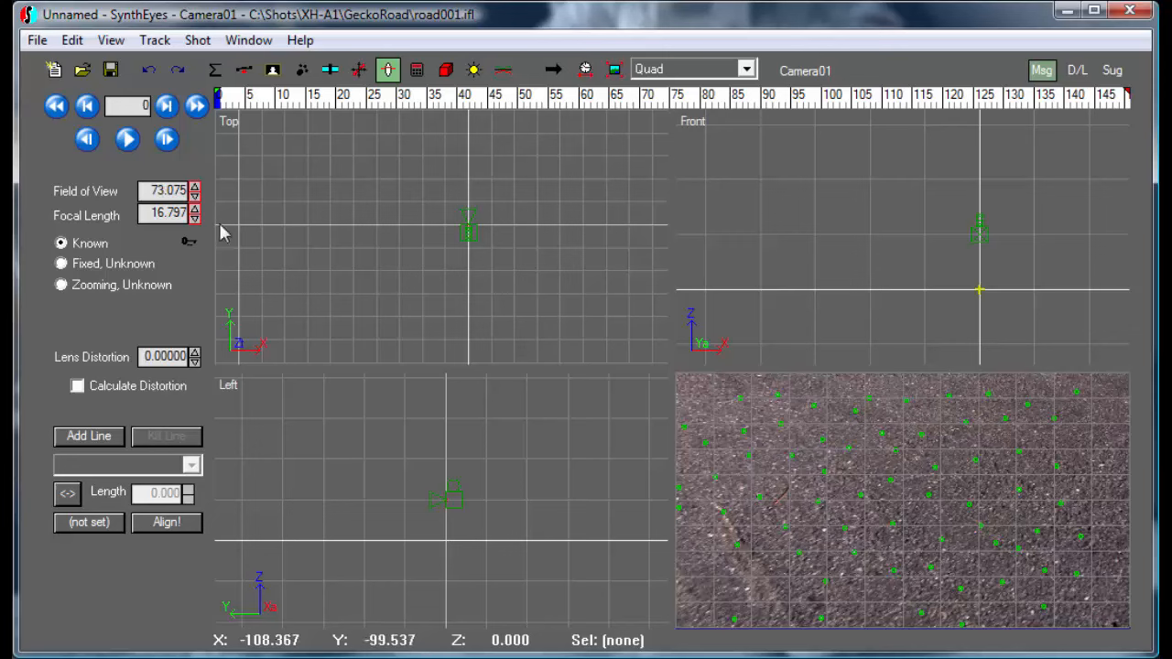
Solve the camera again in Automatic mode with the known lens and accept the result.
left_click(417, 71)
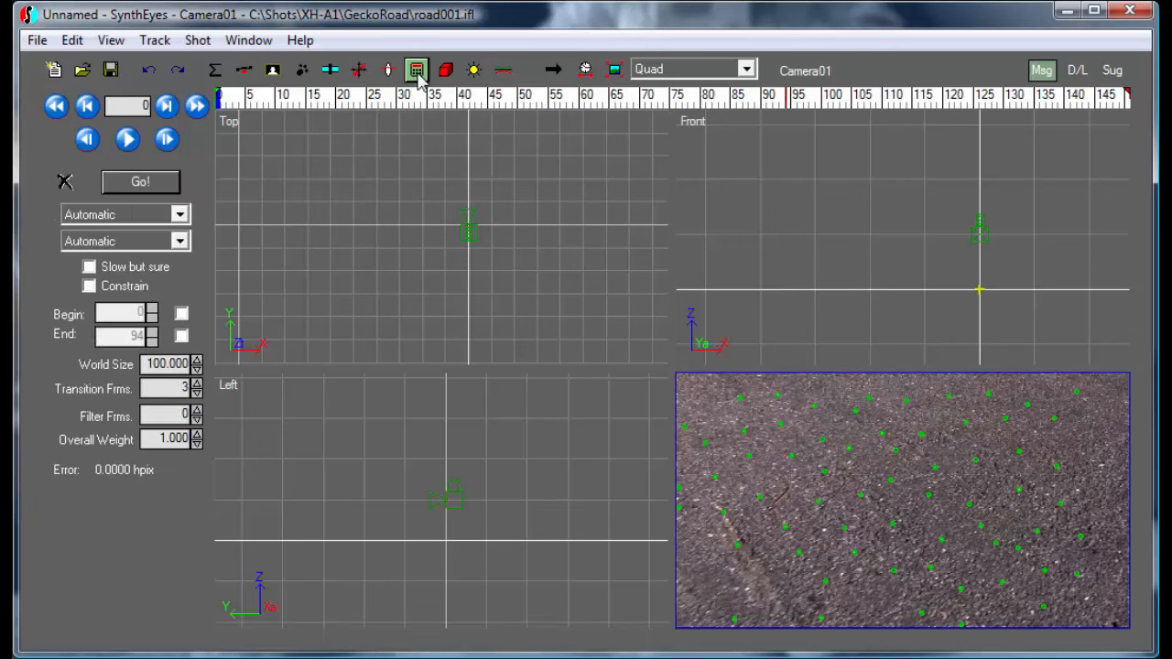
left_click(140, 182)
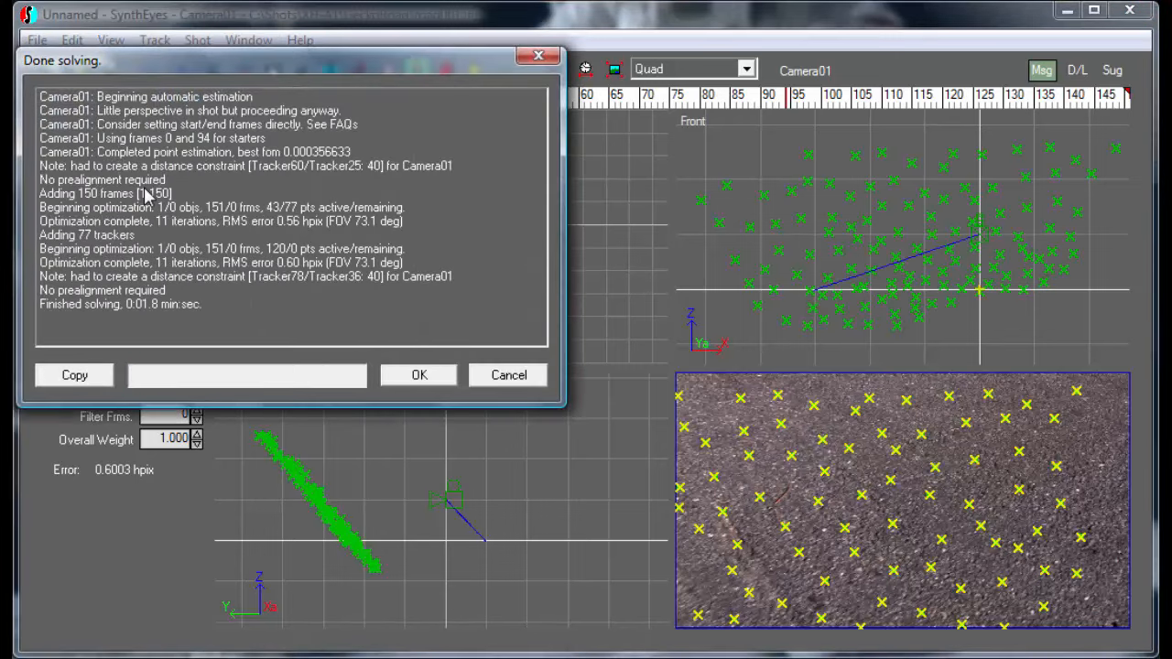
left_click(423, 380)
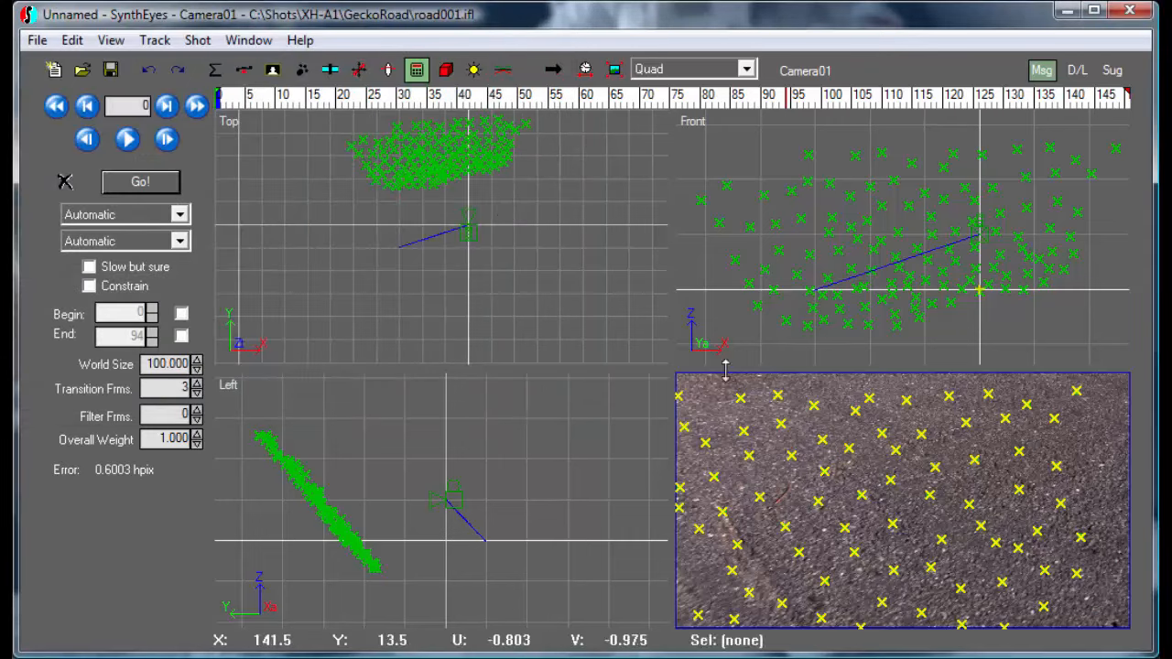
Define the coordinate system from three road trackers as origin, X-axis point and XY-plane point, and apply it to the solve.
left_click(359, 70)
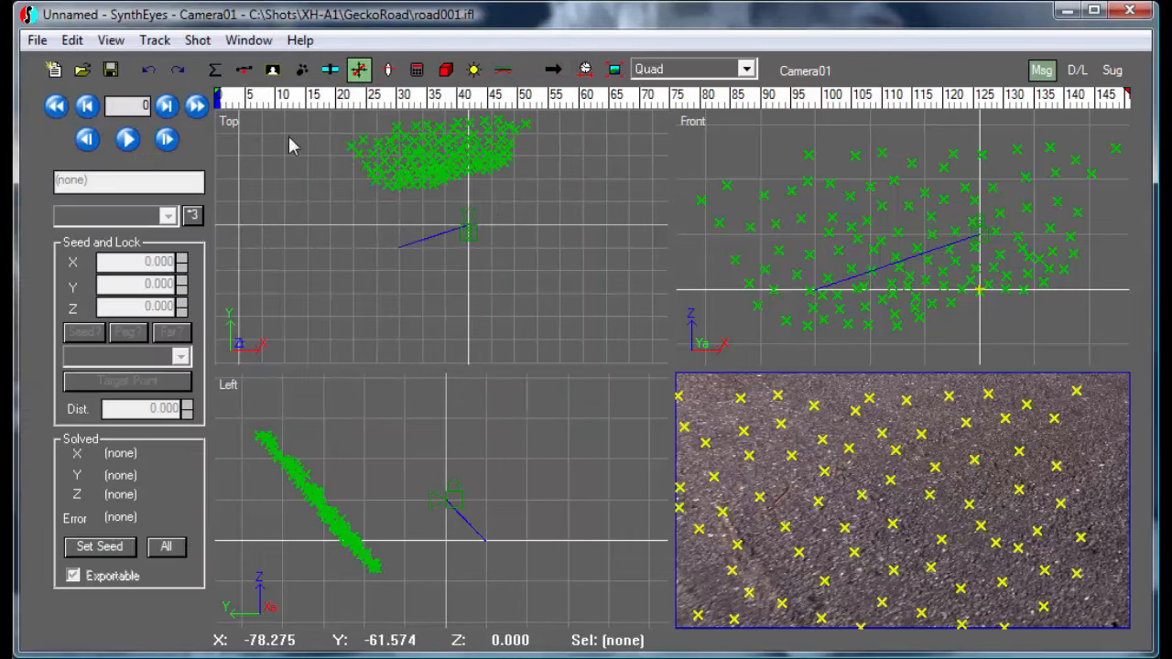
left_click(192, 215)
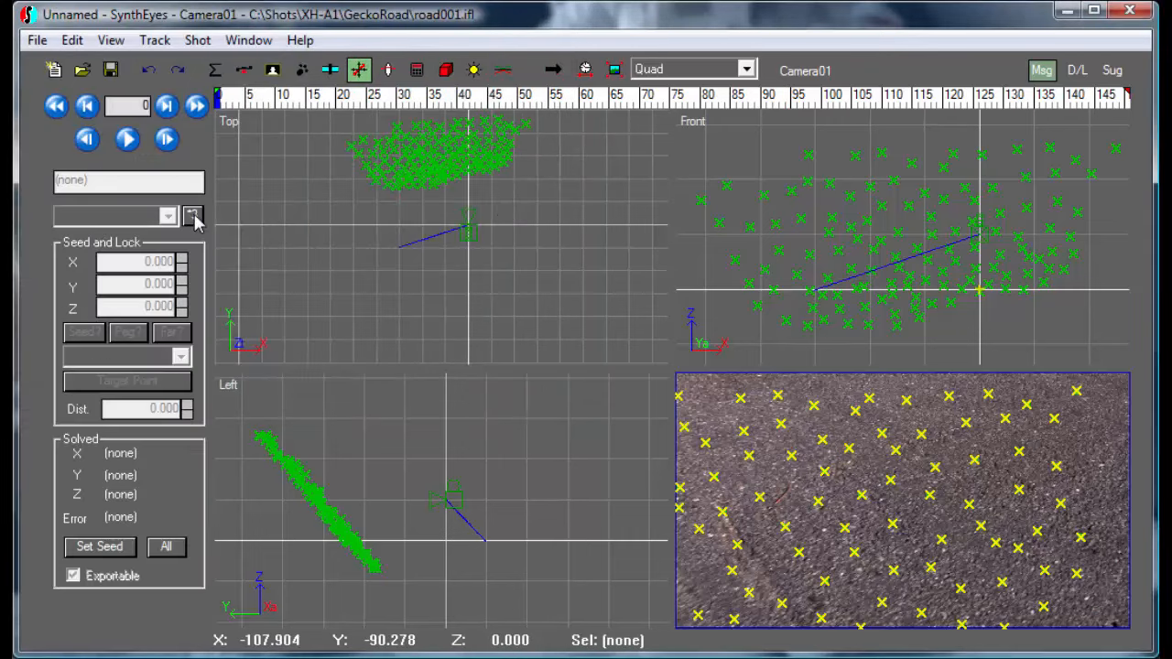
left_click(813, 470)
left_click(894, 571)
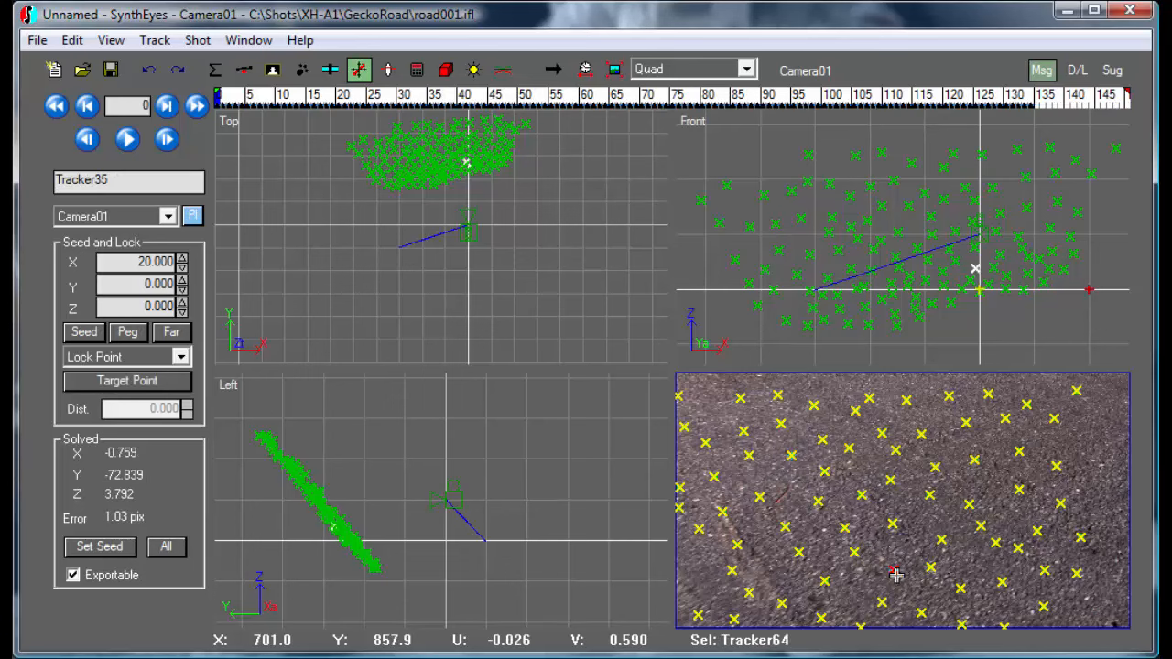
left_click(966, 422)
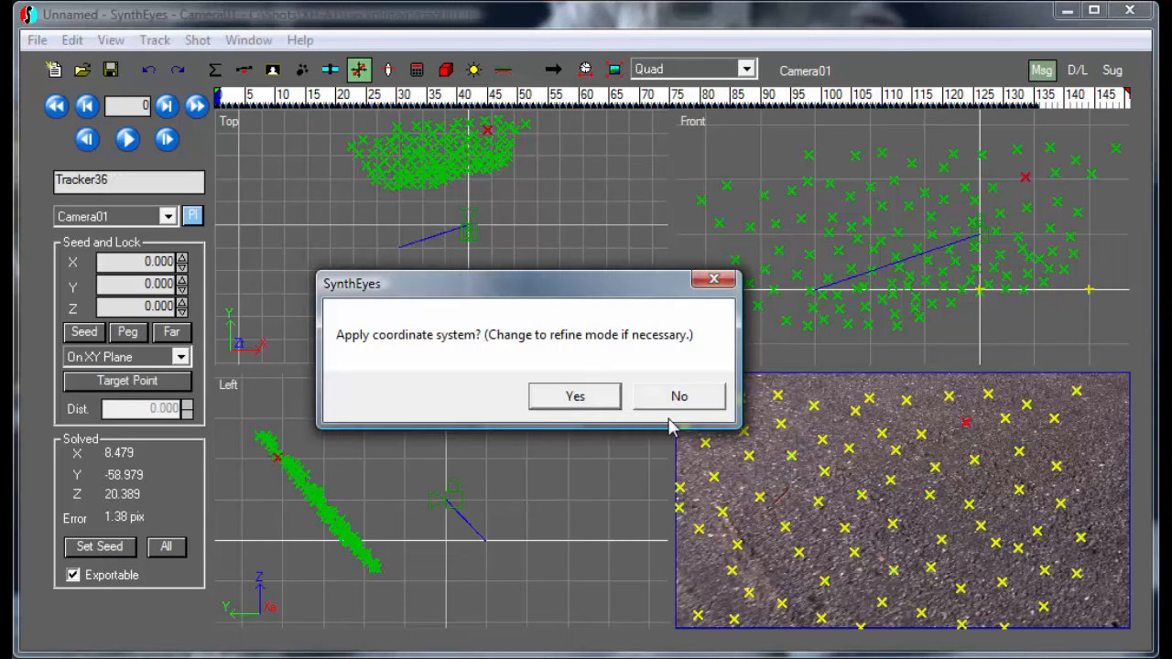
left_click(598, 411)
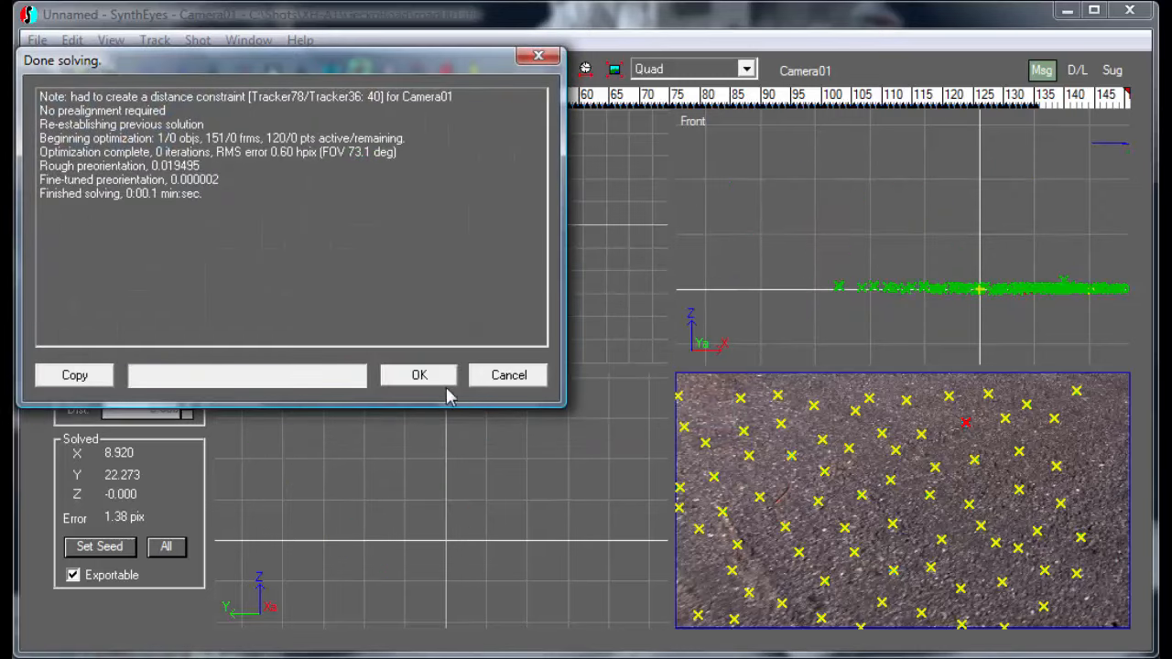
left_click(436, 381)
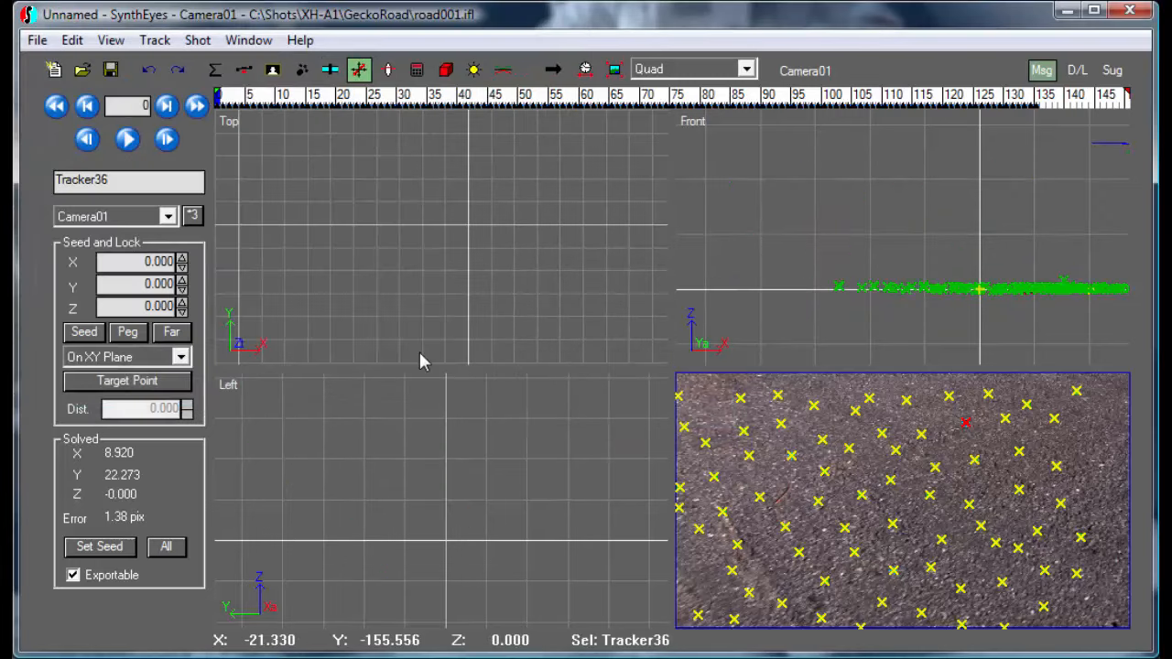
key("shift+f")
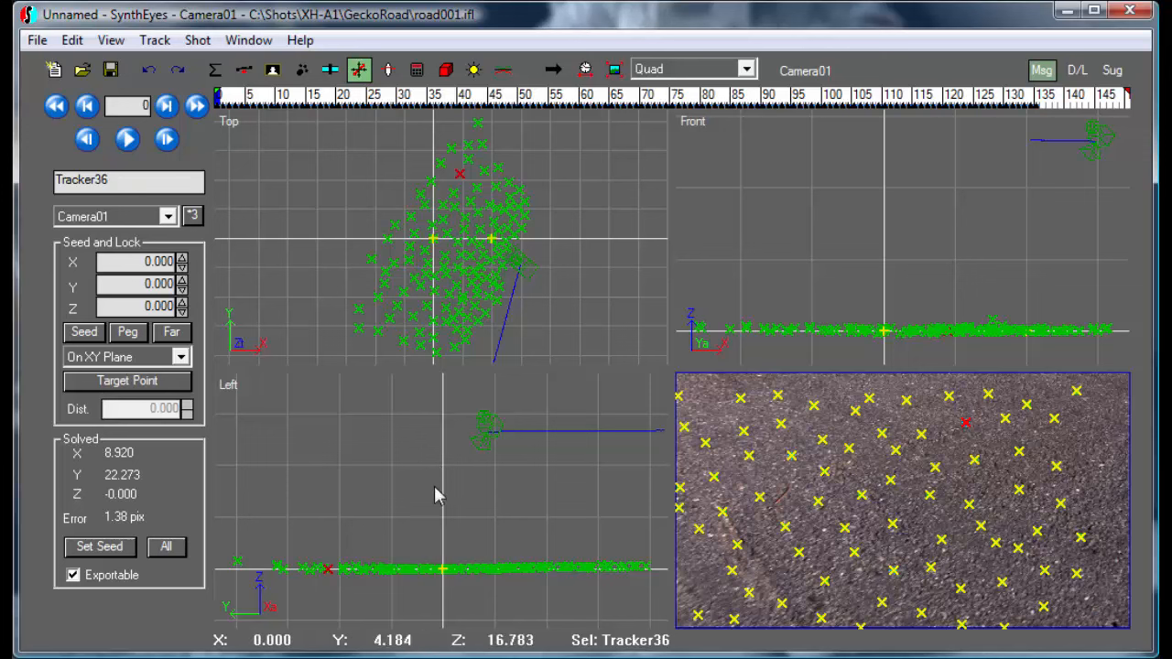
left_click_drag(242, 99, 37, 119)
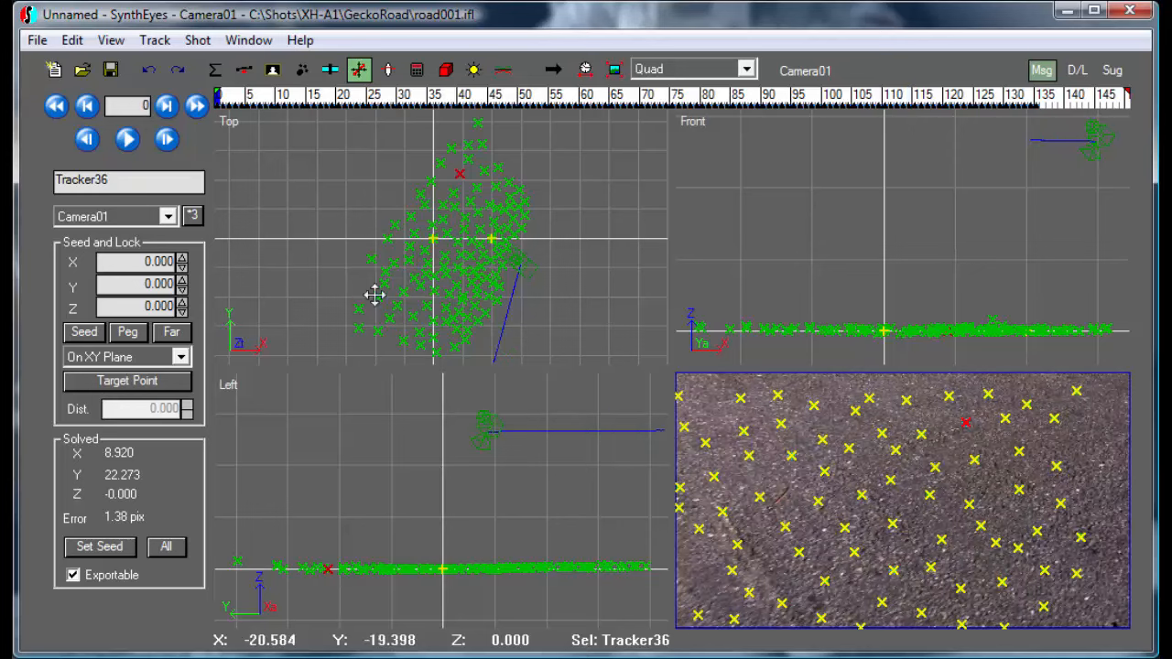
Add an Earthling figure at a size of about 14.6 on the ground beside the X-axis tracker and scrub the shot to check it.
left_click(446, 70)
left_click(148, 264)
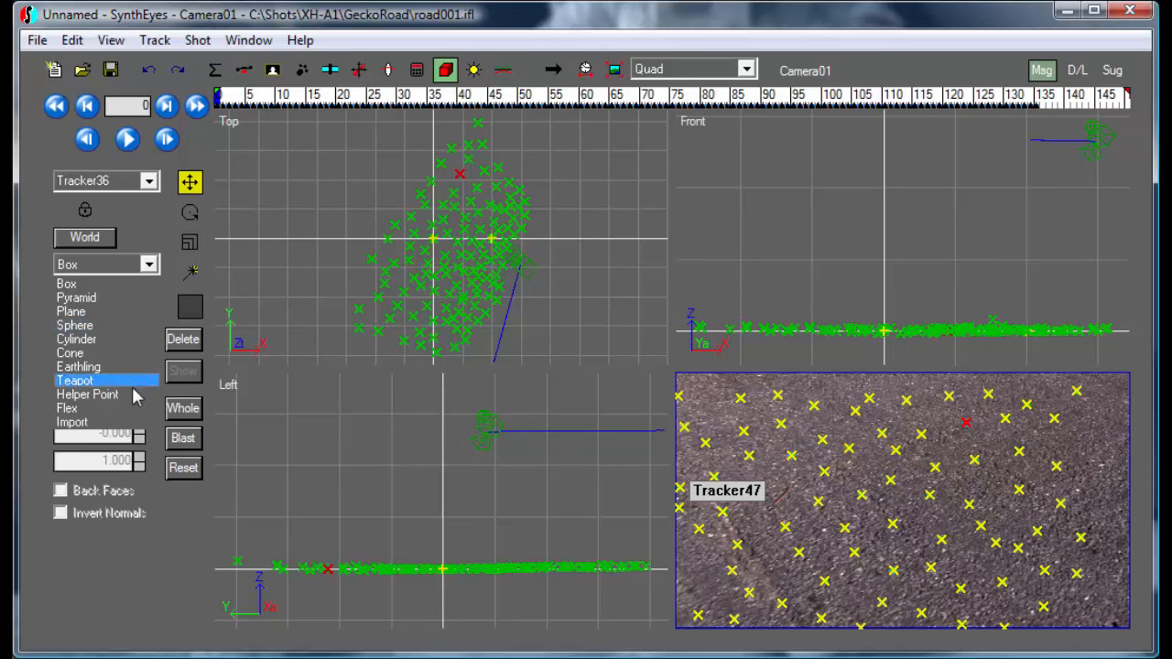
left_click(131, 372)
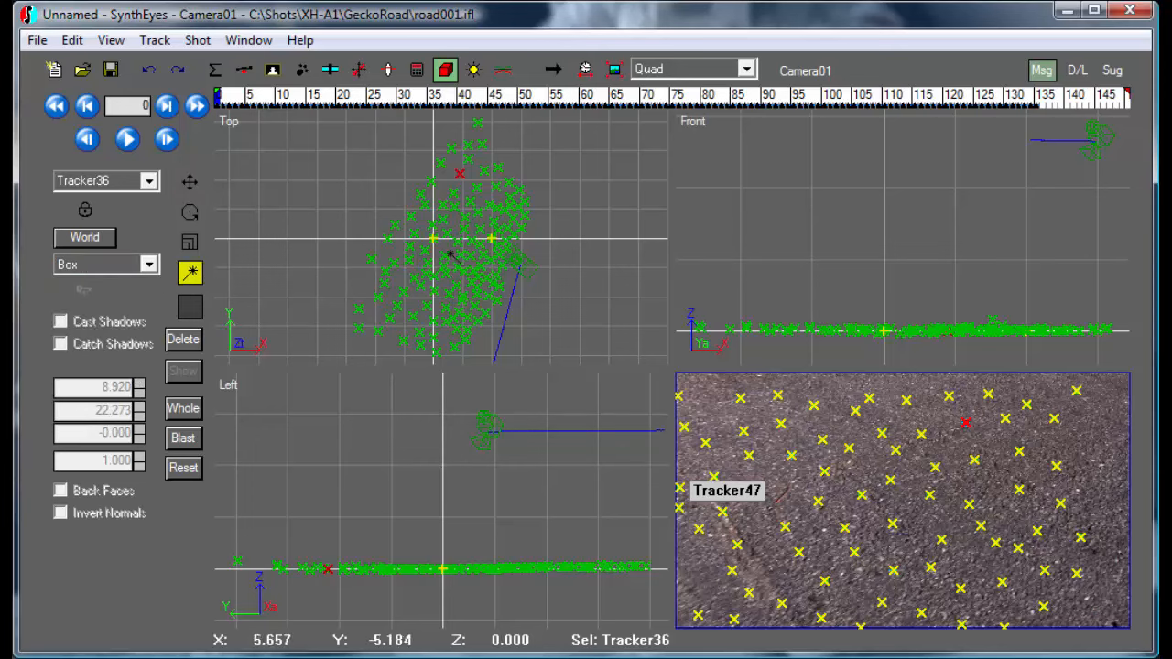
left_click(446, 244)
left_click_drag(446, 244, 482, 211)
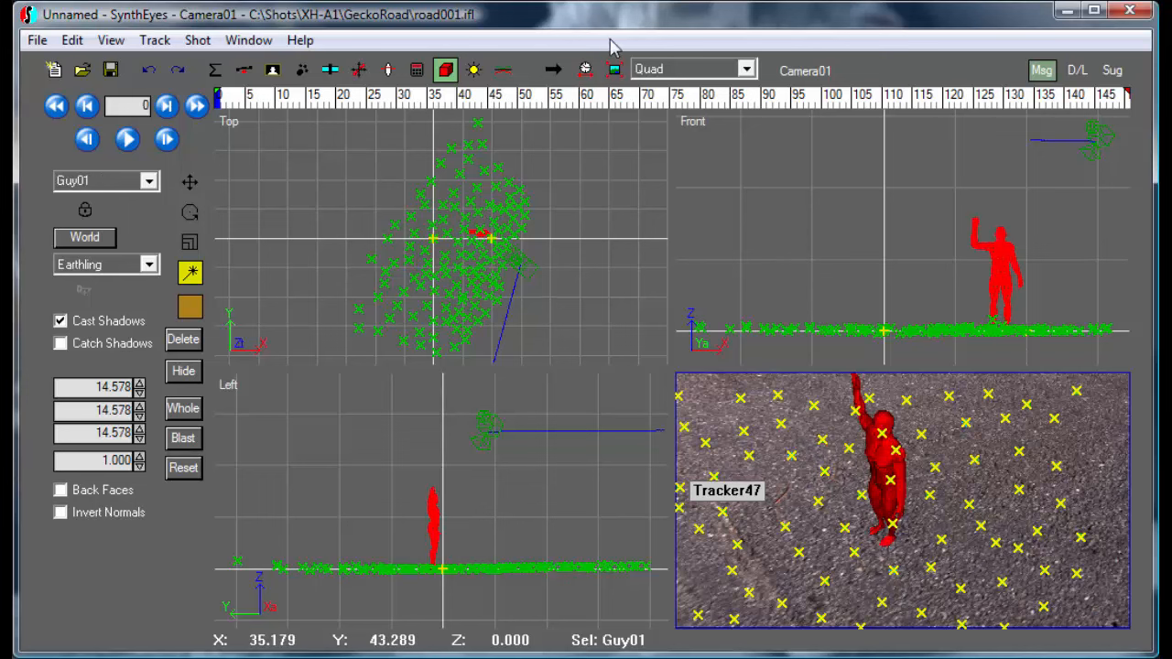
mouse_move(520, 101)
left_mouse_down()
mouse_move(344, 101)
mouse_move(775, 101)
mouse_move(430, 102)
left_mouse_up()
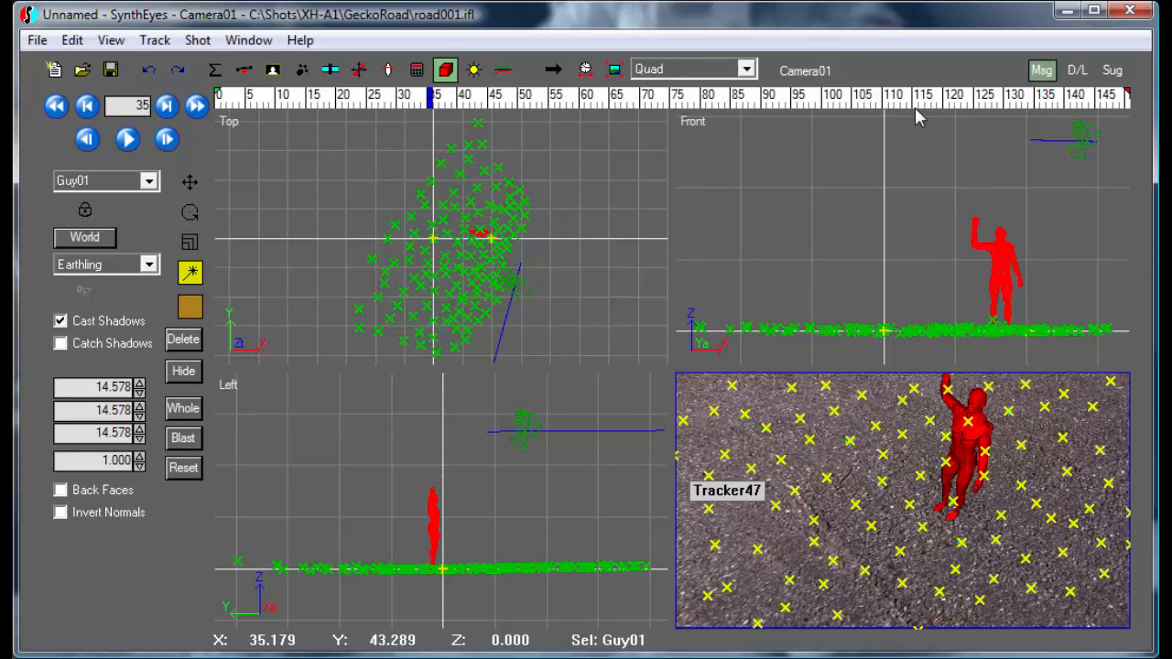
Start a new scene without saving, loading curb001.ifl from the GeckoCurb folder at the NTSC rate of 29.970 fps.
left_click(36, 41)
left_click(39, 62)
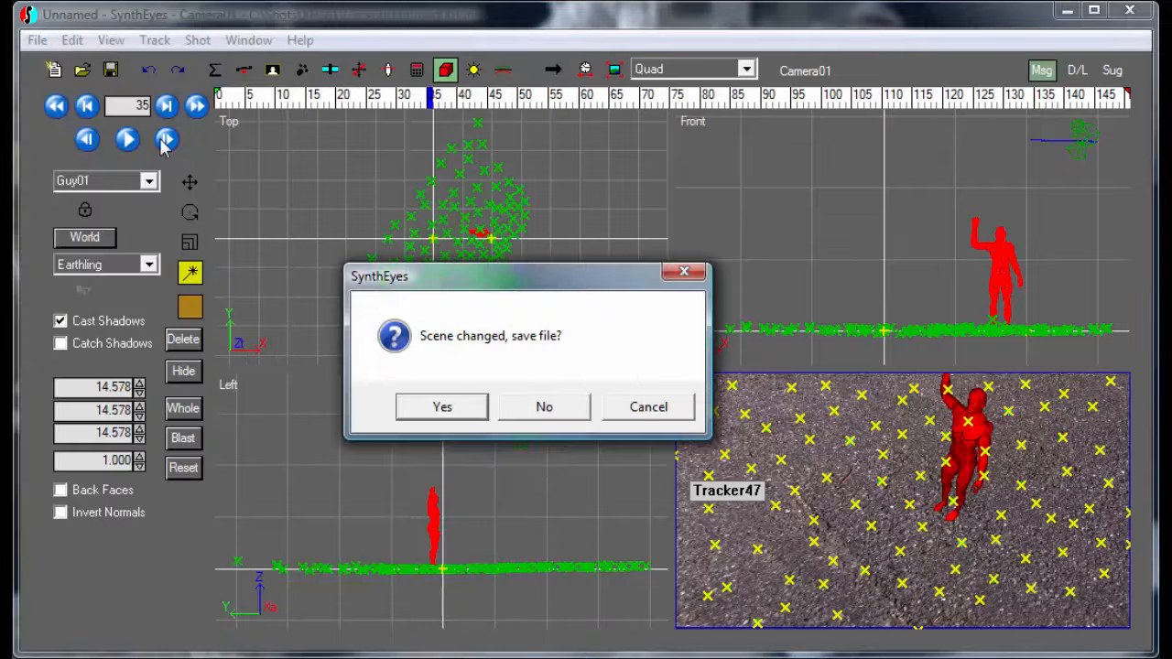
left_click(546, 413)
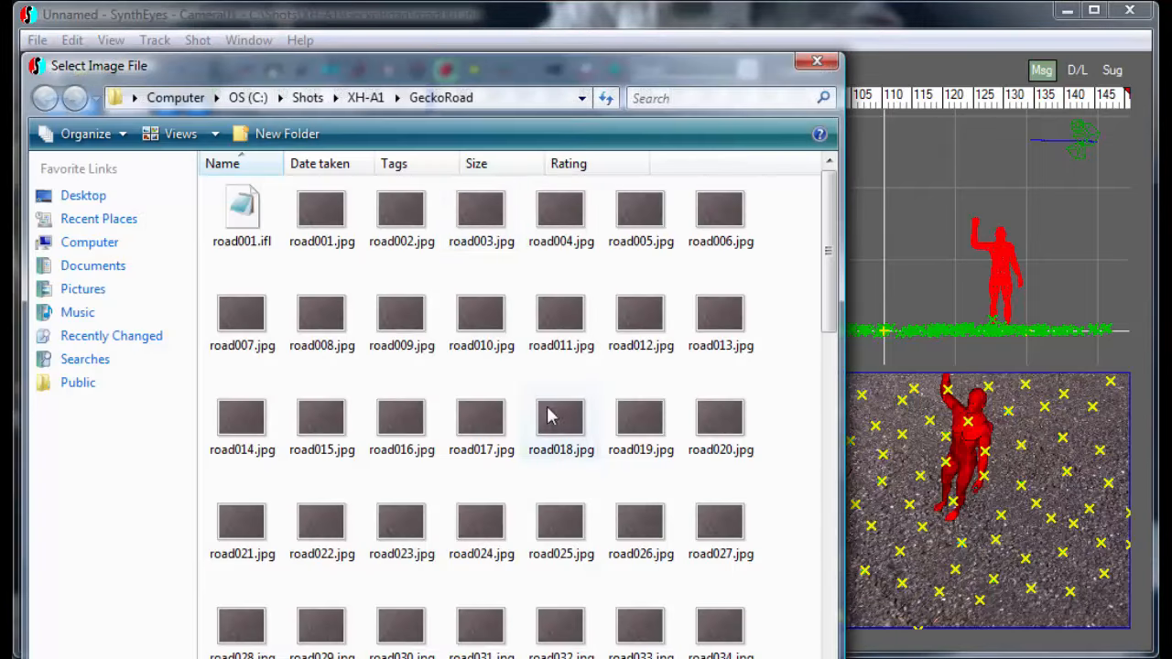
left_click(365, 97)
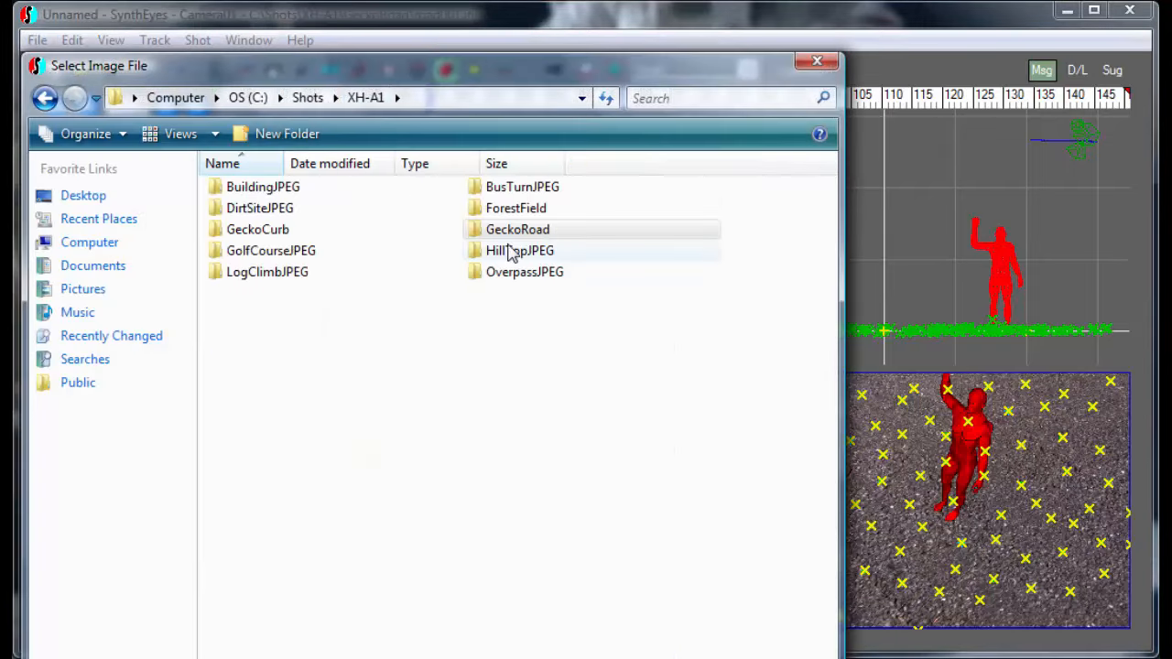
double_click(233, 234)
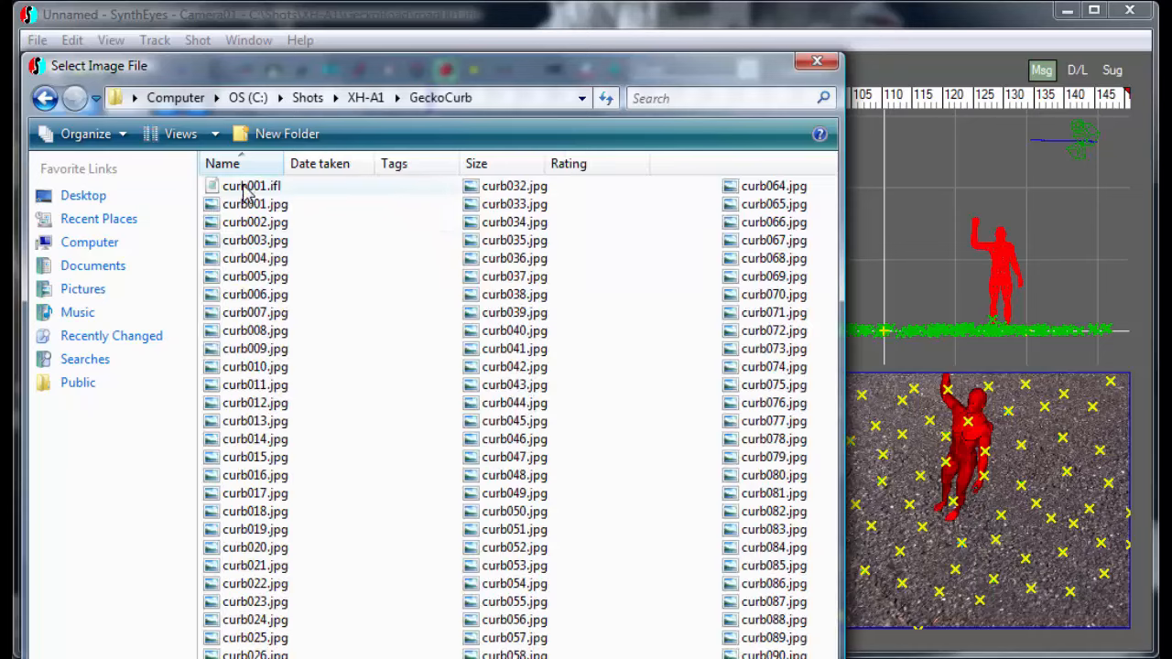
double_click(243, 186)
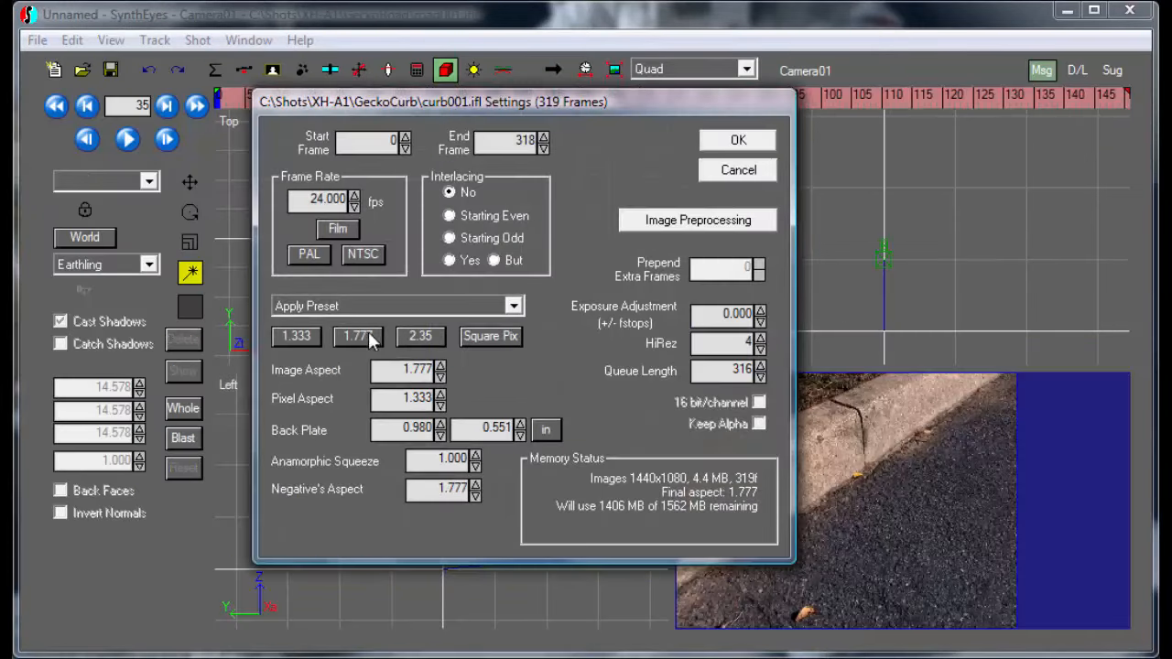
left_click(364, 255)
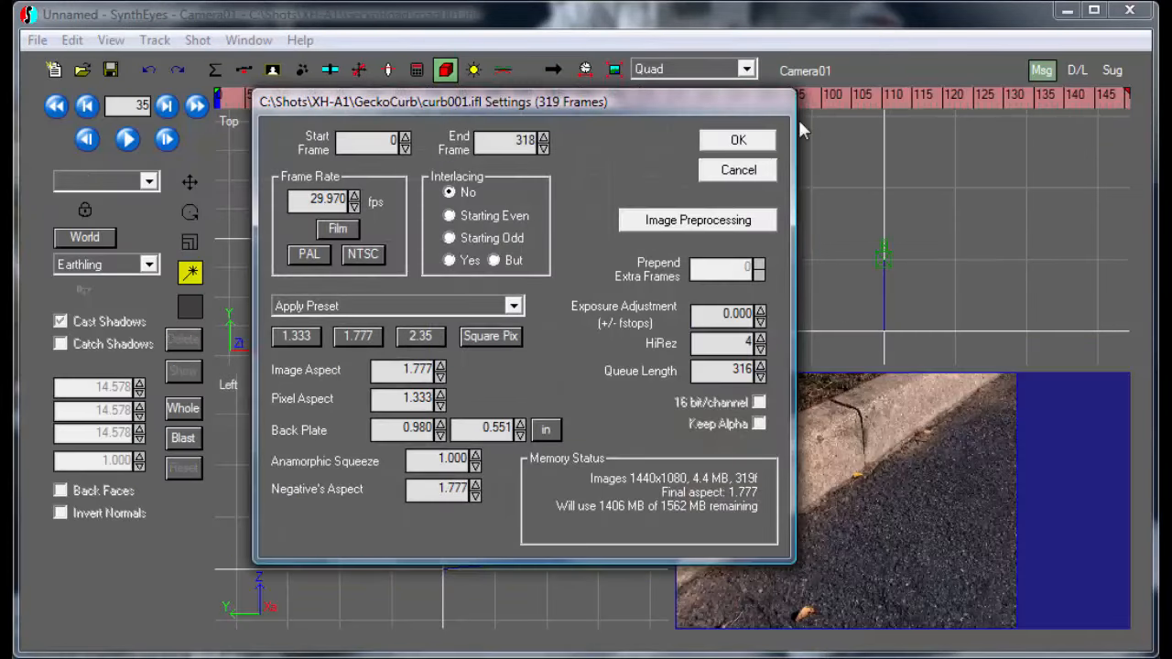
left_click(743, 143)
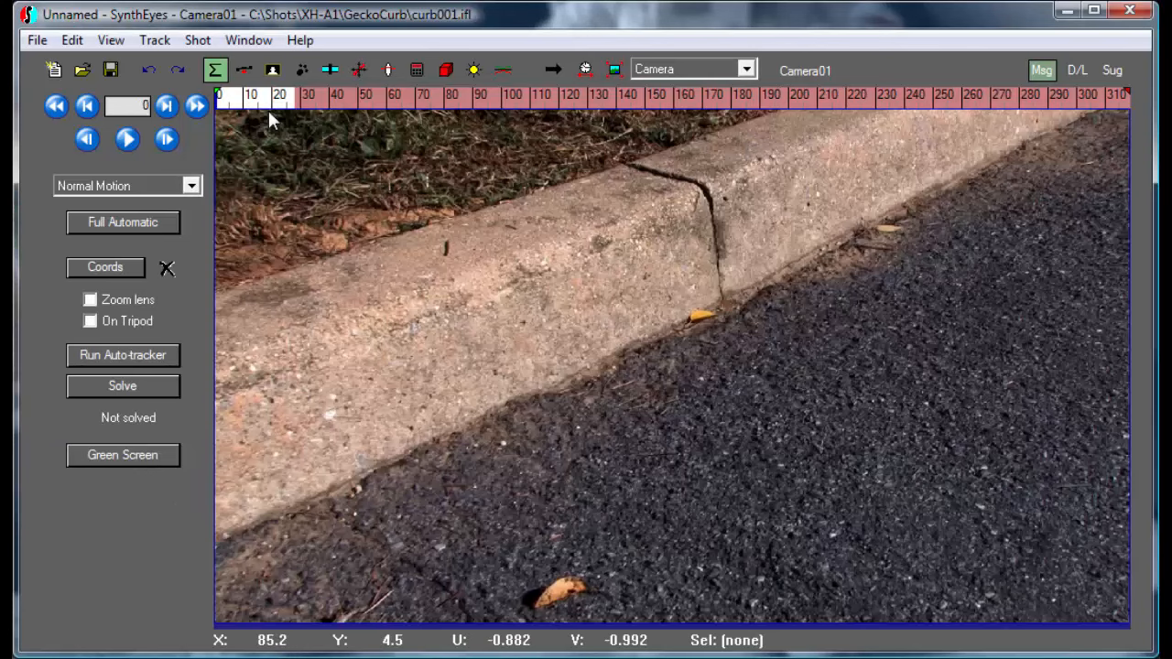
Scrub through the curb shot and run the full automatic track and solve on it.
left_click_drag(271, 103, 1080, 101)
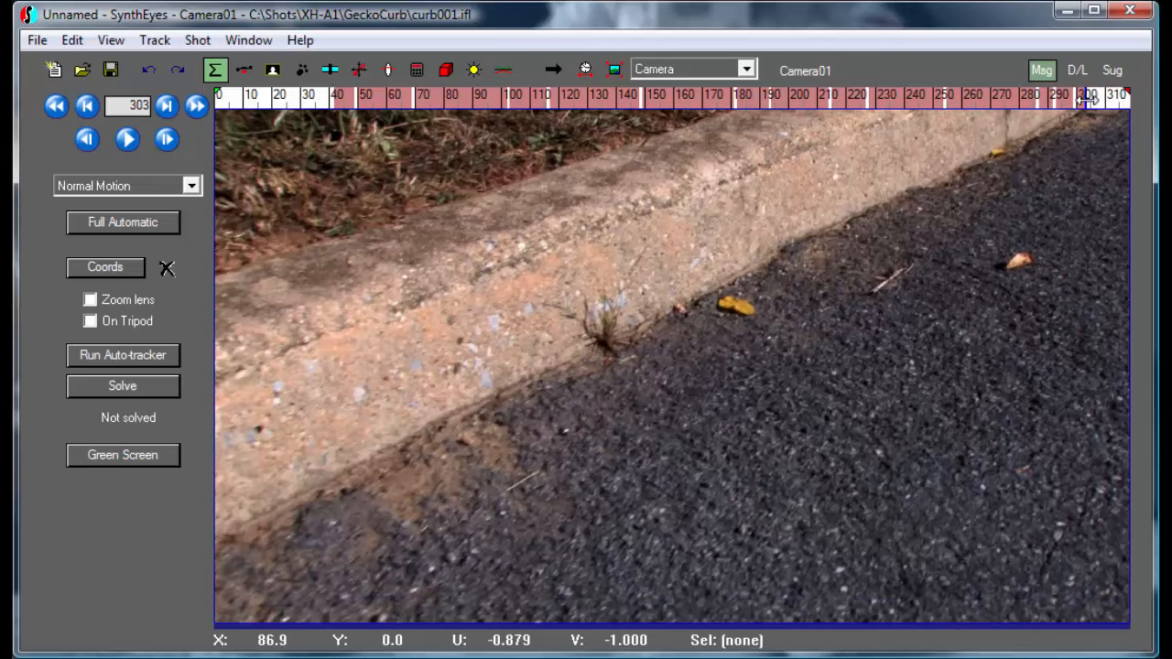
left_click(151, 225)
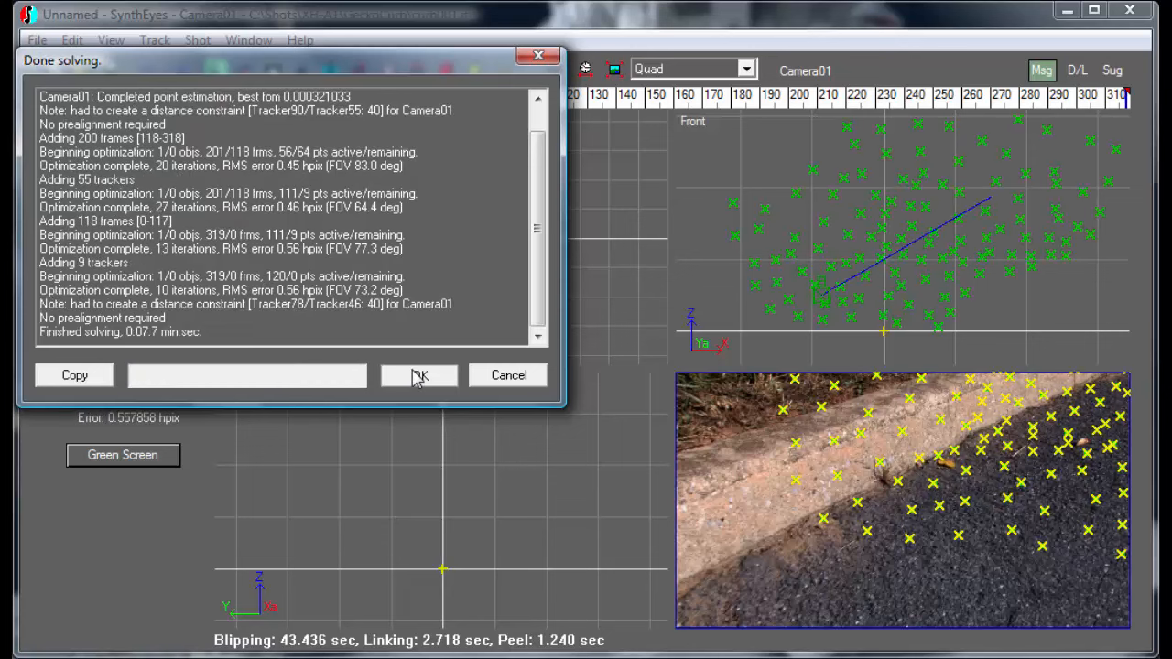
Close the solving report and, at frame 132, set the curb-base tracker beside the fallen leaf as the coordinate system's origin.
left_click(419, 376)
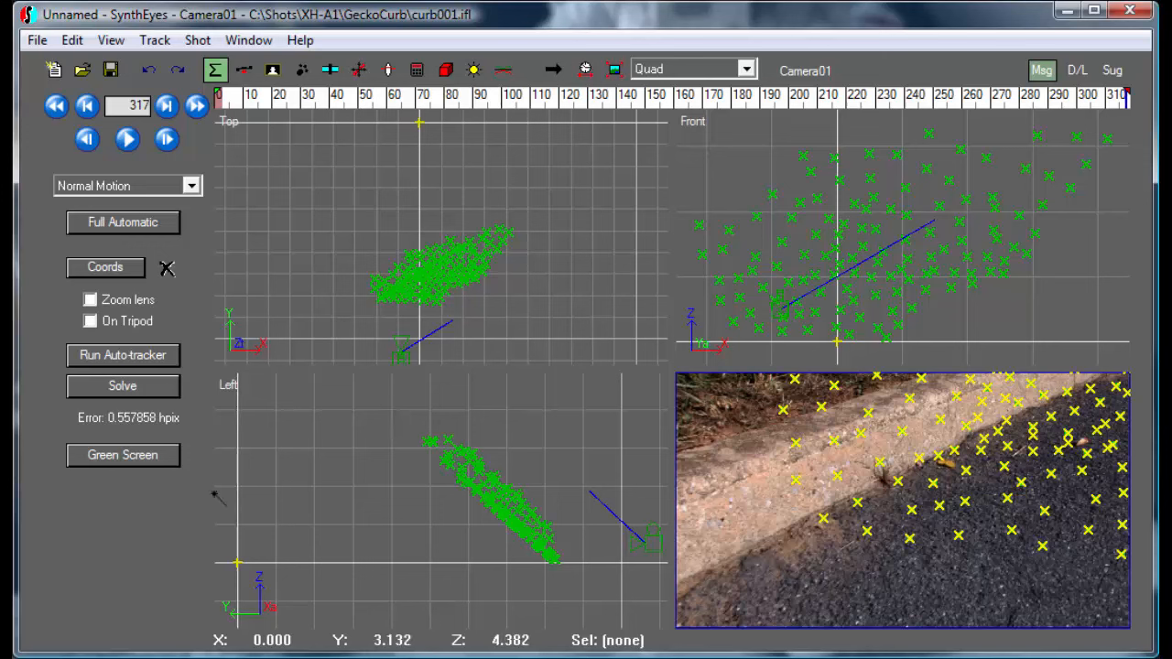
left_click(114, 272)
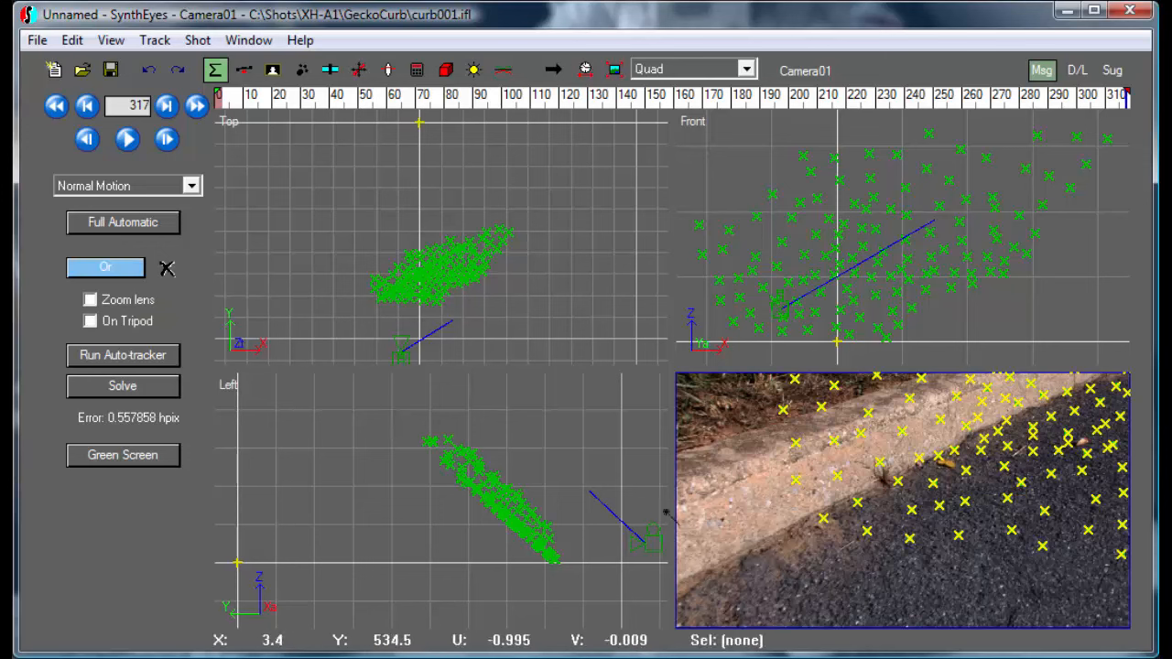
left_click(491, 100)
left_click_drag(492, 103, 595, 100)
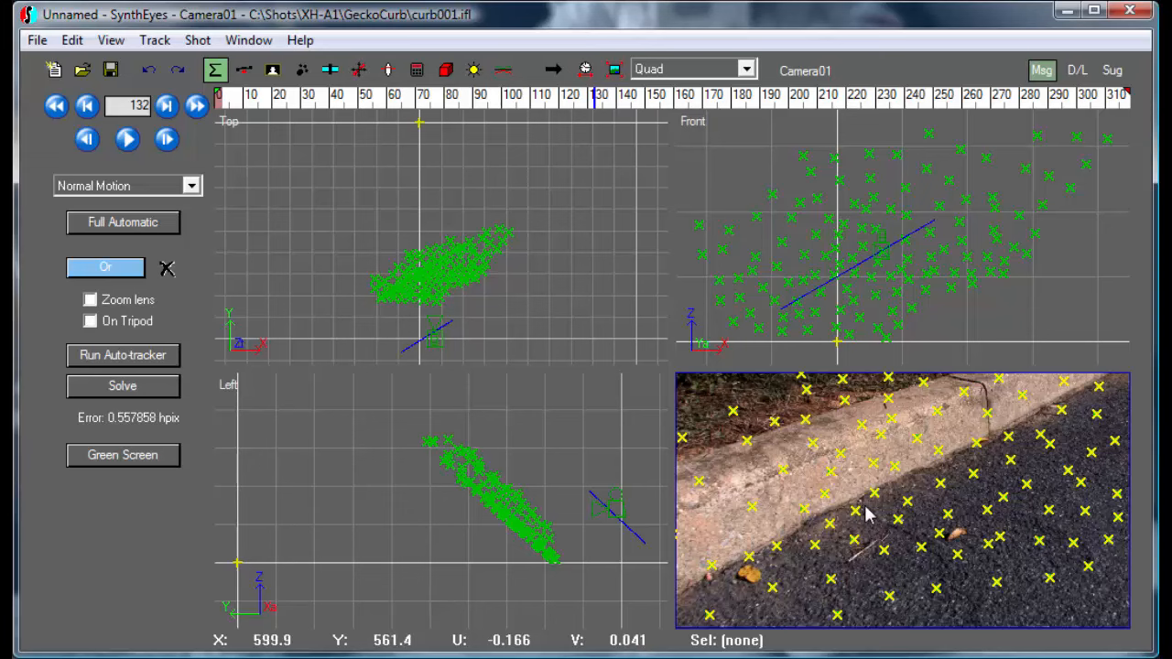
left_click(747, 555)
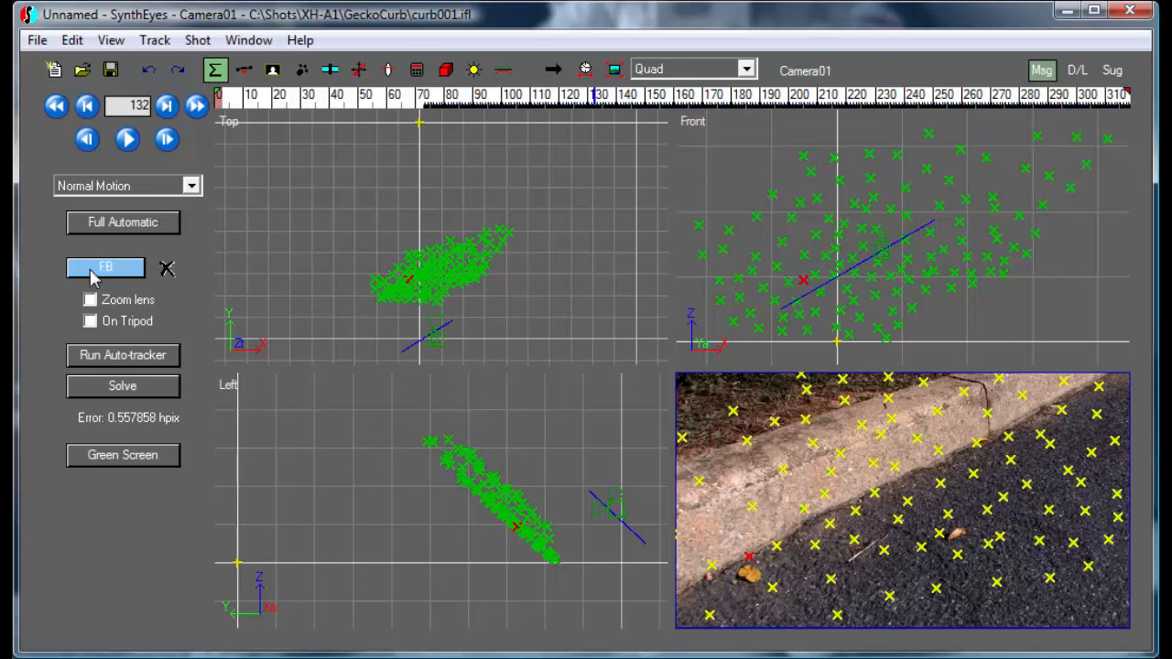
Set the curb-base tracker near the crack as the front/back axis point and a road tracker as plane point, and apply the alignment to the solve.
left_click(98, 268)
left_click(977, 442)
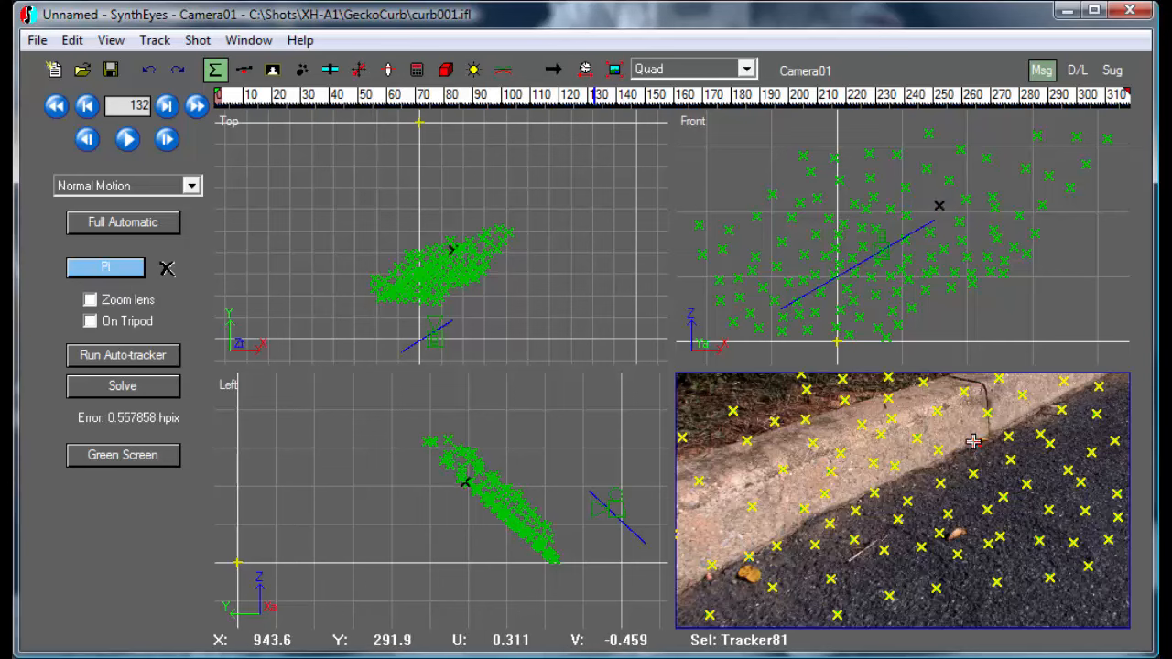
left_click(575, 397)
left_click(406, 375)
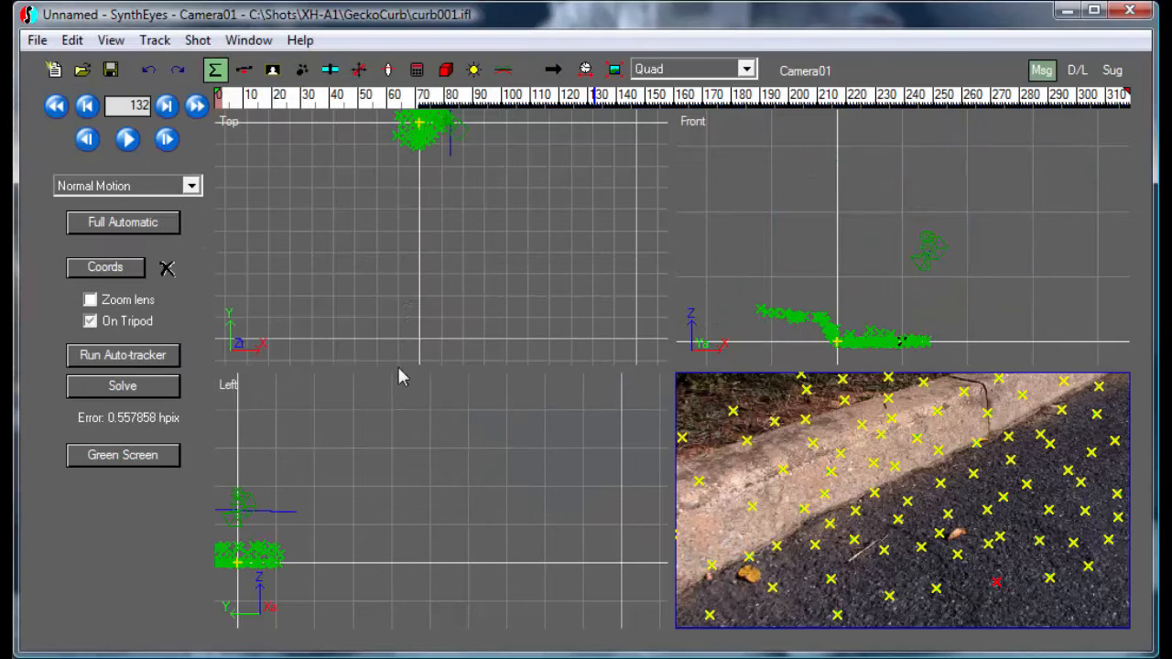
Add an Earthling figure at a size of about 8.1 on the road beside the curb and scrub back to frame 0 to check it.
middle_click_drag(401, 212, 368, 318)
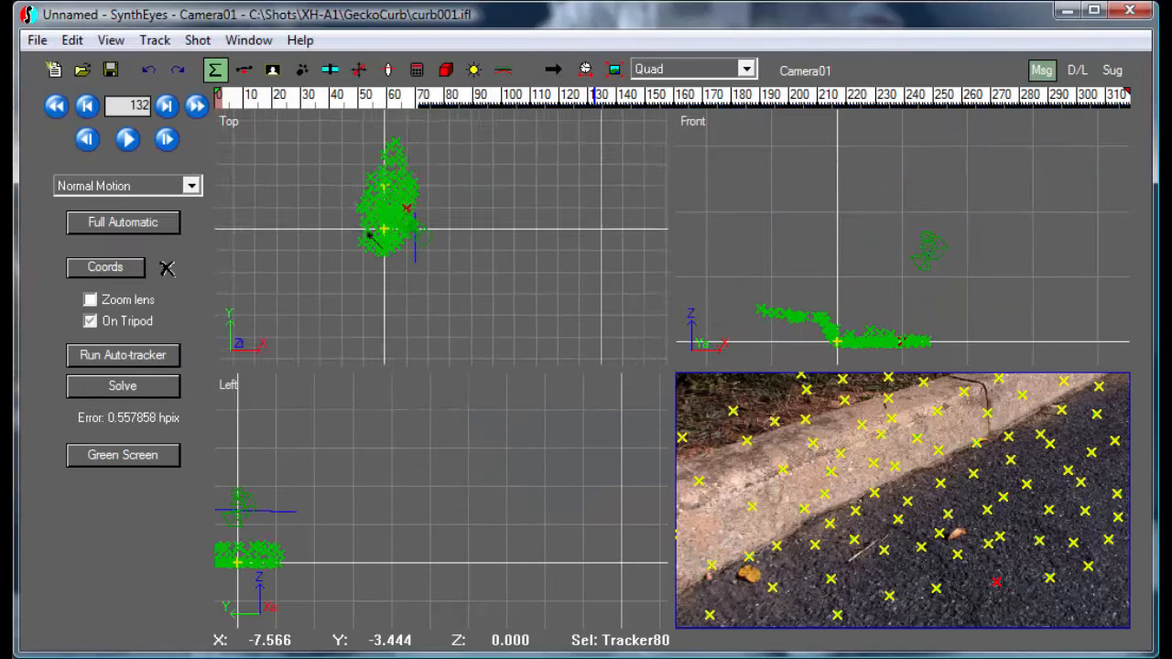
scroll(377, 231, "up", 4)
middle_click_drag(481, 212, 403, 295)
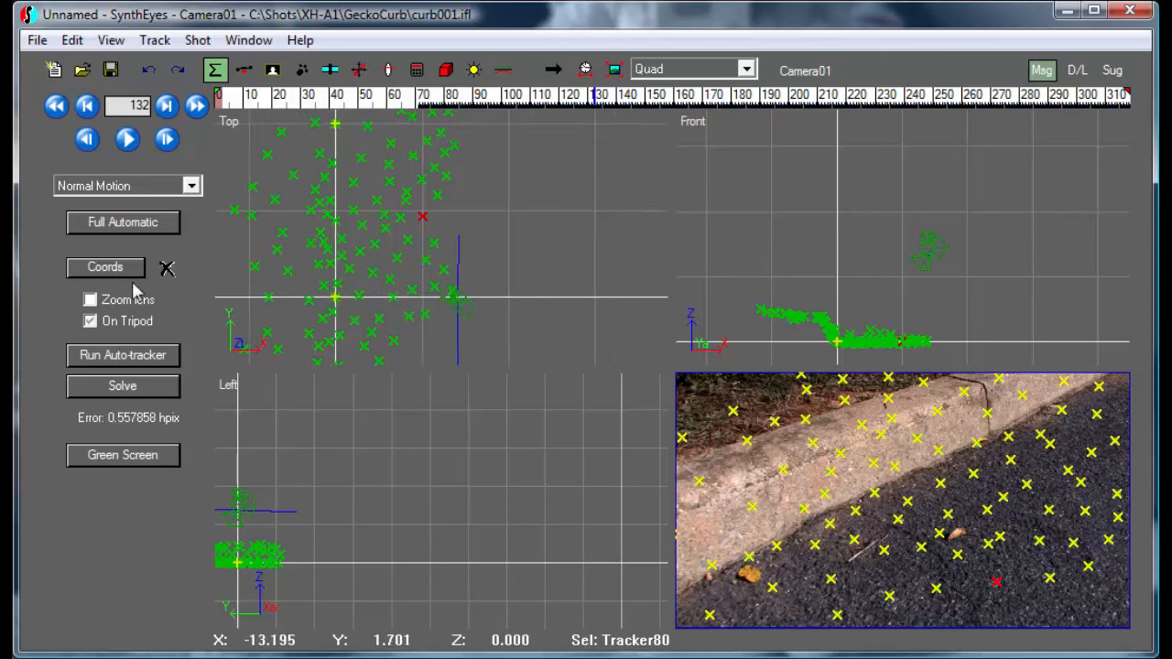
left_click(445, 71)
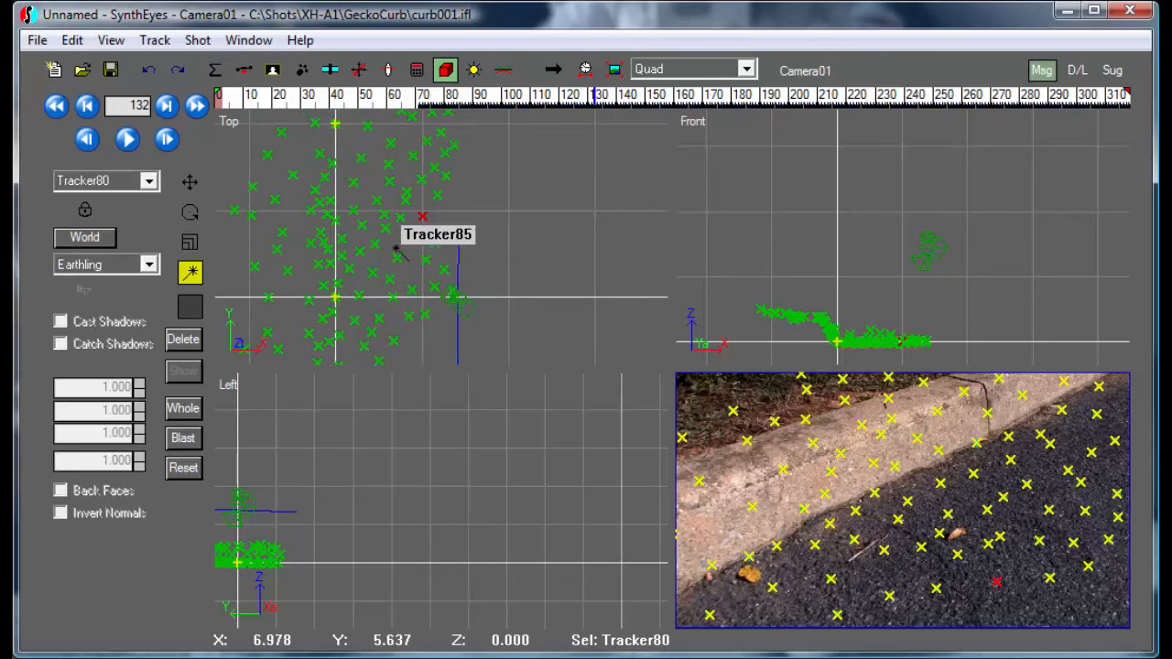
left_click(391, 240)
left_click_drag(392, 240, 400, 193)
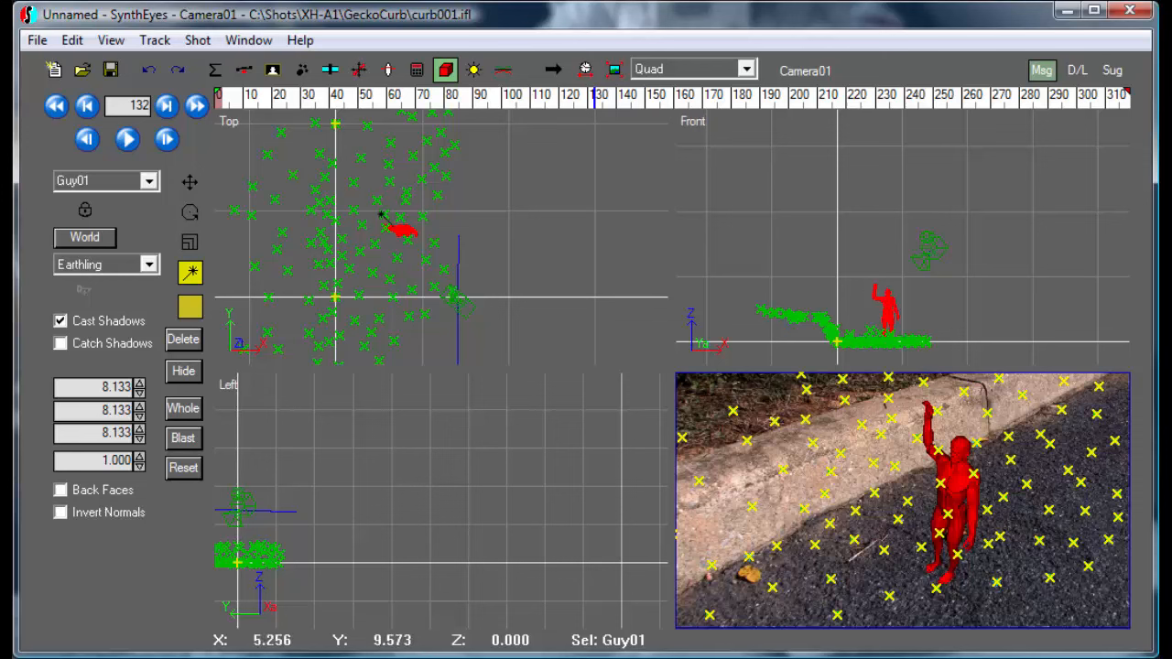
left_click_drag(295, 105, 211, 100)
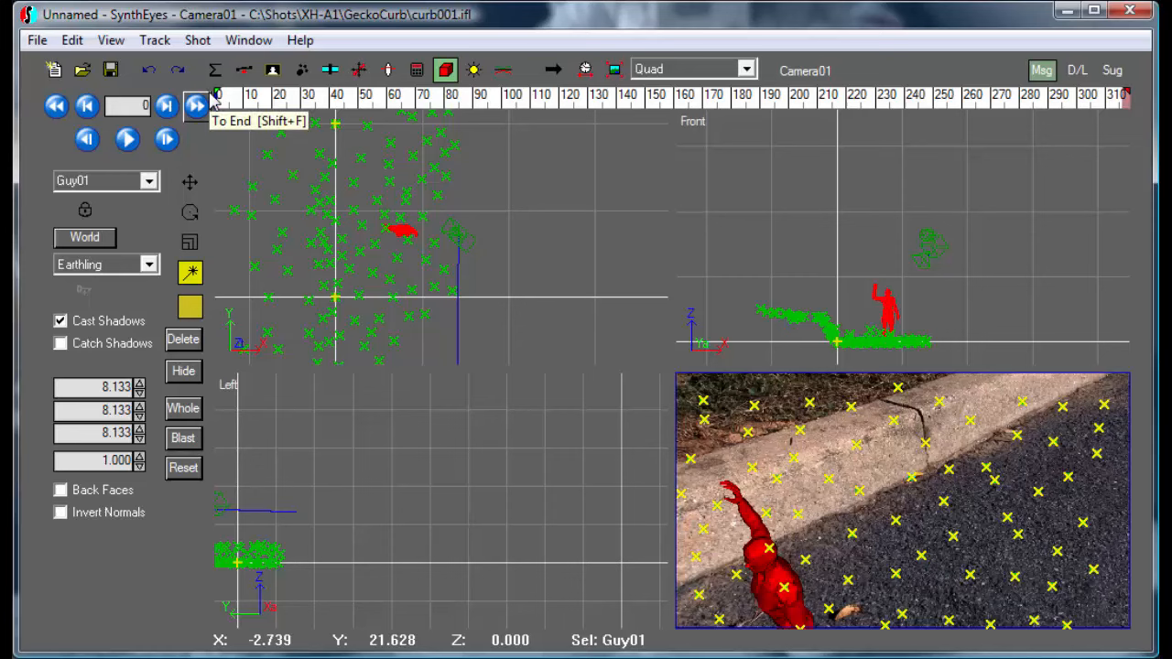